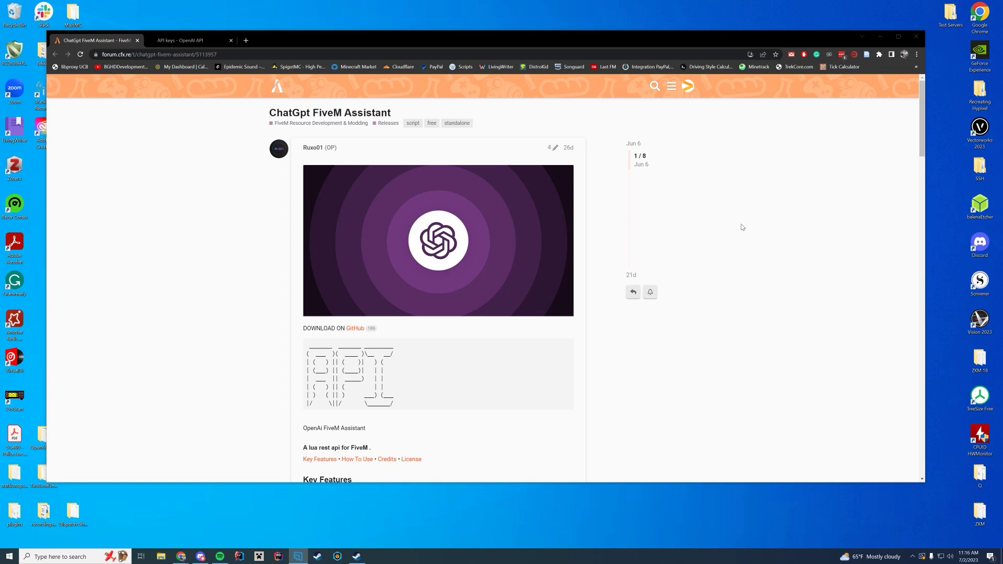
# Step: Download the V1.5 source code zip from the releases of the OpenAi-FiveM-Assistant GitHub repository linked in the forum post
pyautogui.middleClick(350, 329)
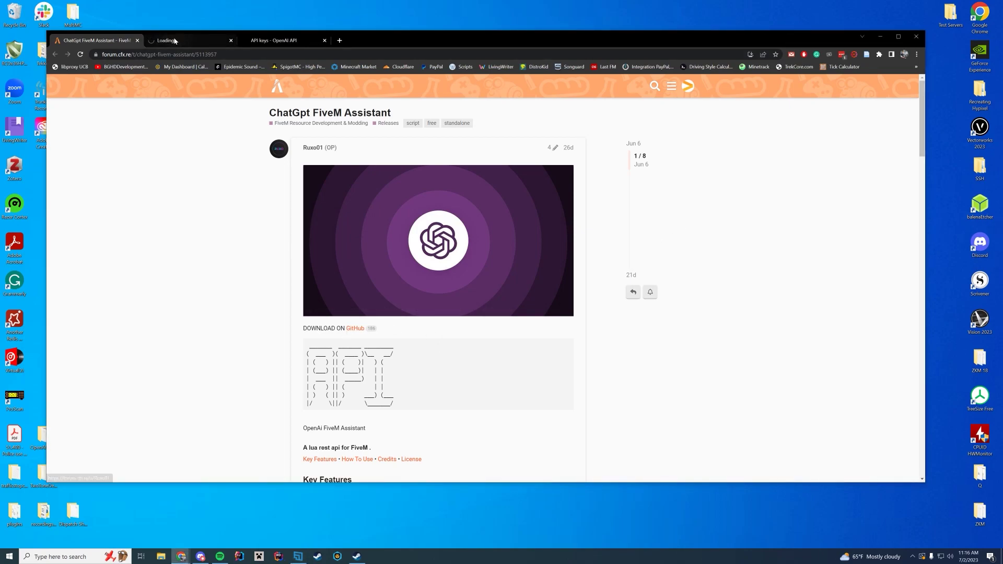
pyautogui.click(175, 41)
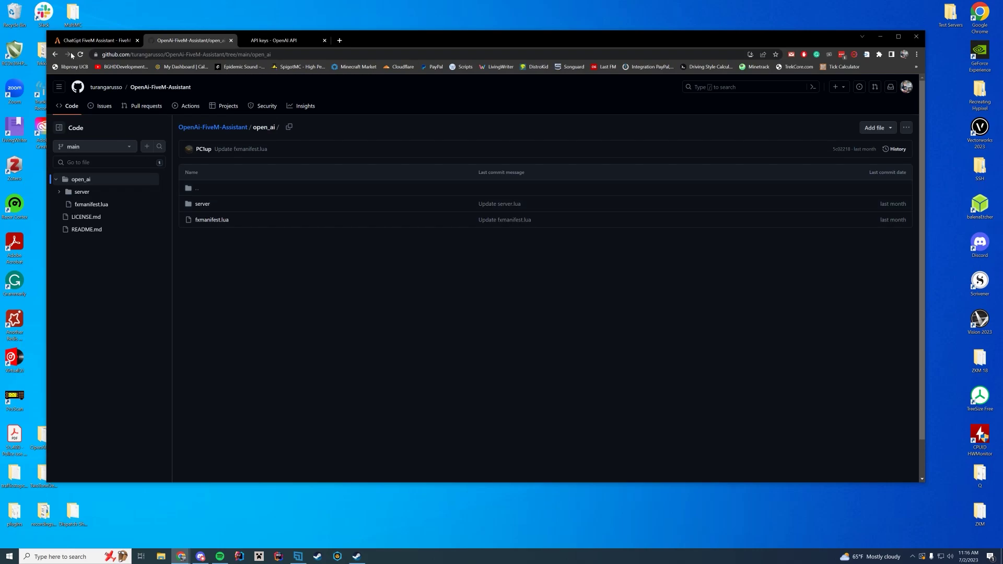
pyautogui.click(55, 54)
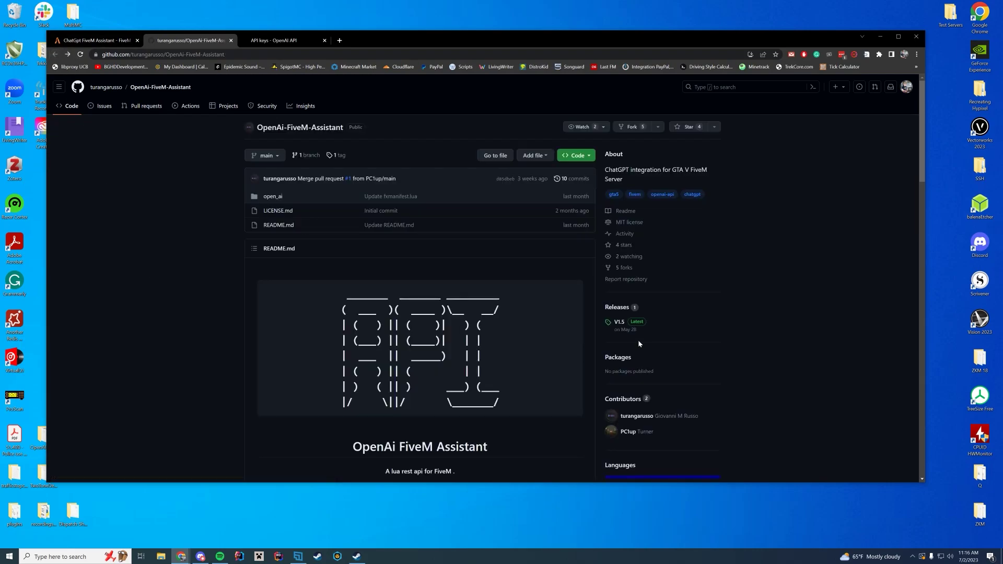
pyautogui.click(623, 331)
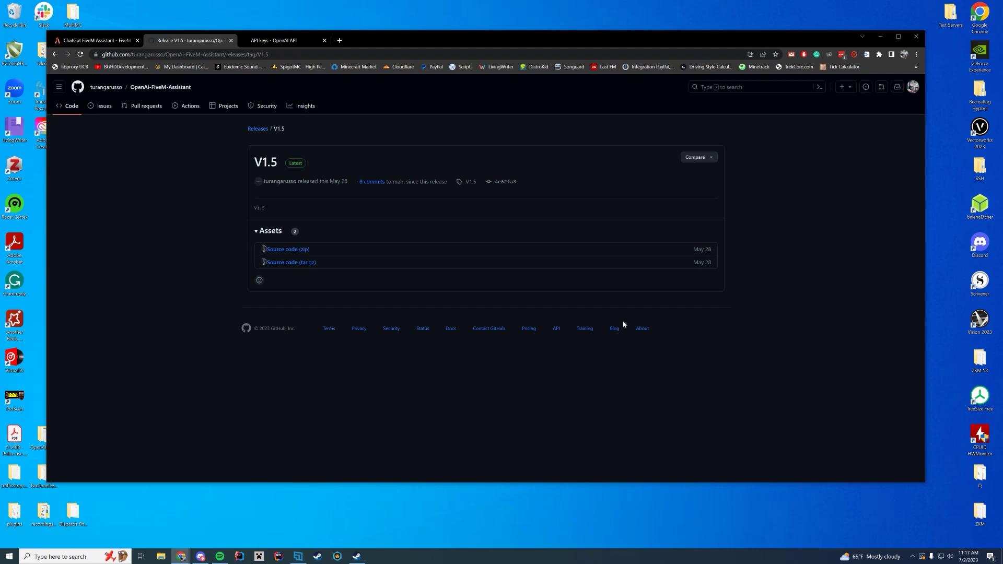
pyautogui.click(109, 43)
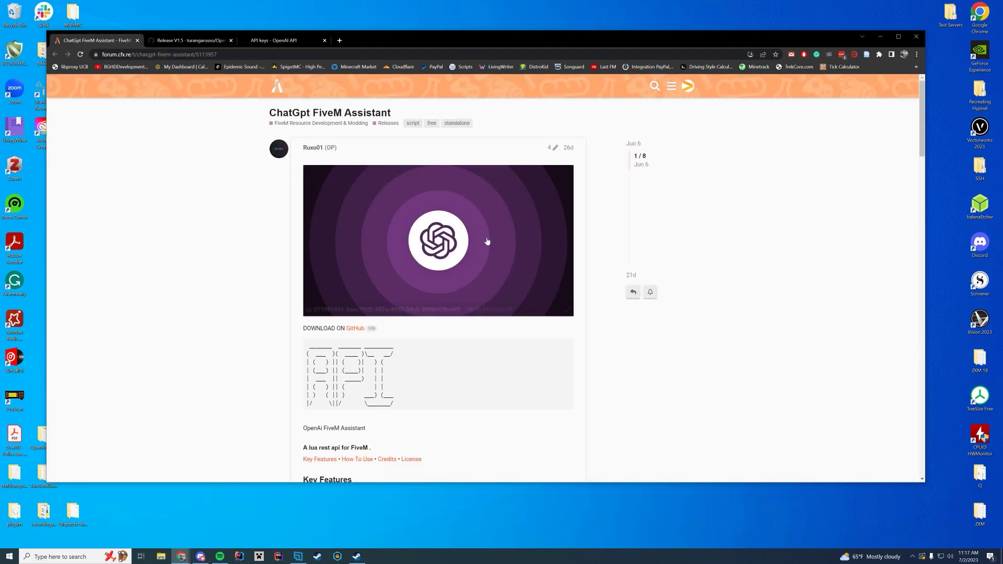
pyautogui.hotkey('ctrl', 'Tab')
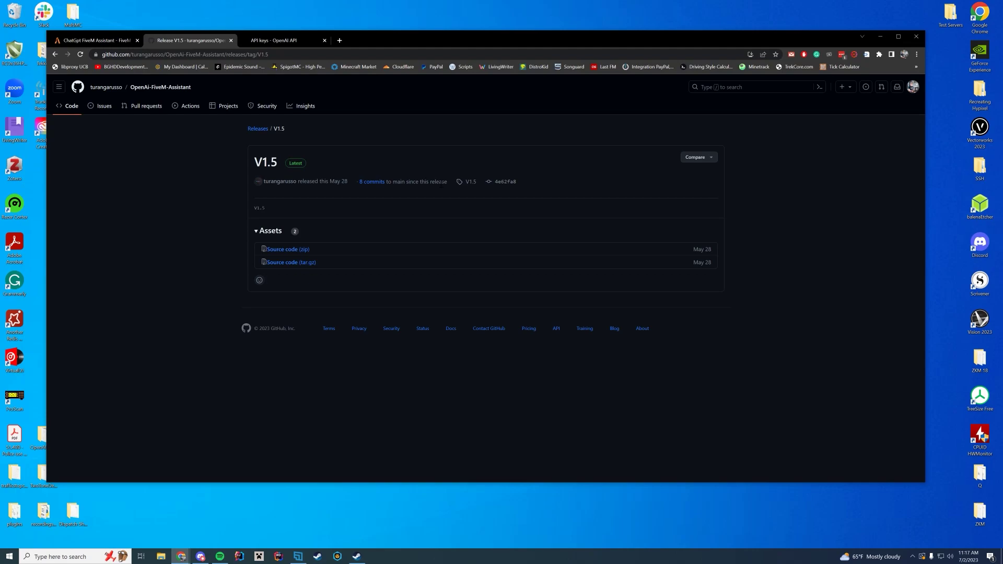
pyautogui.click(294, 248)
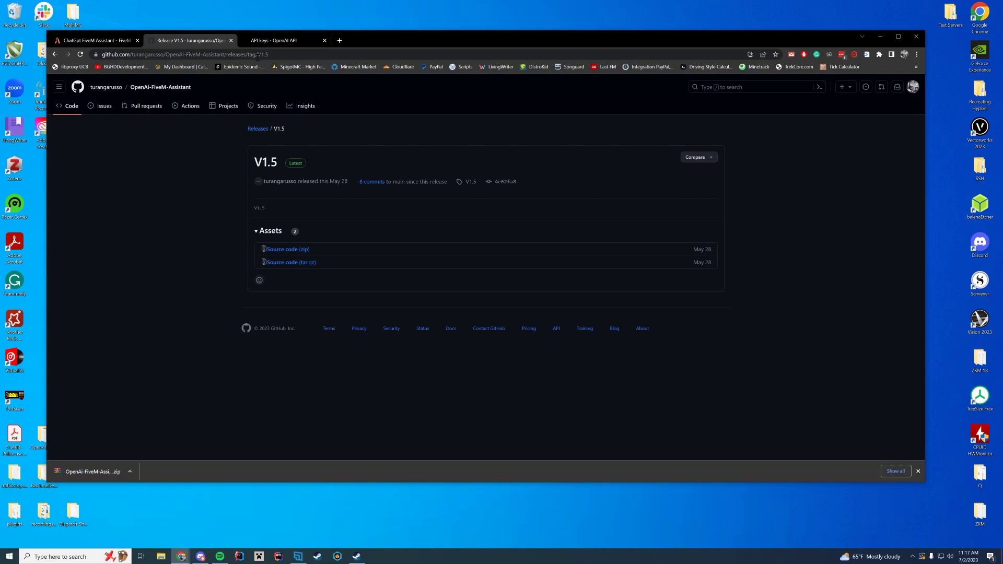
# Step: Bring up the OpenAI API keys page and move the browser window aside to uncover the desktop shortcuts
pyautogui.hotkey('ctrl', 'Tab')
pyautogui.moveTo(389, 42); pyautogui.dragTo(473, 53)
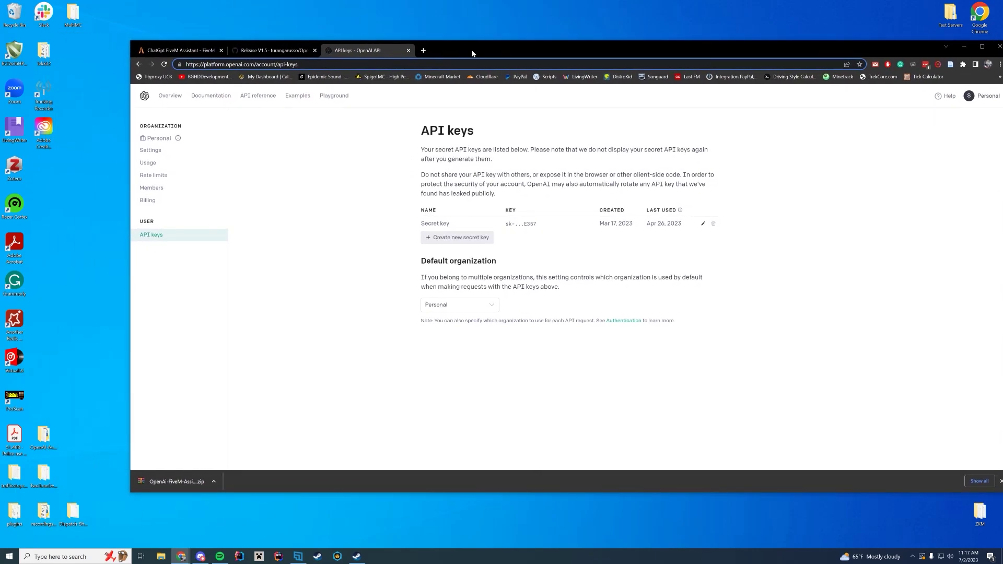
pyautogui.click(348, 162)
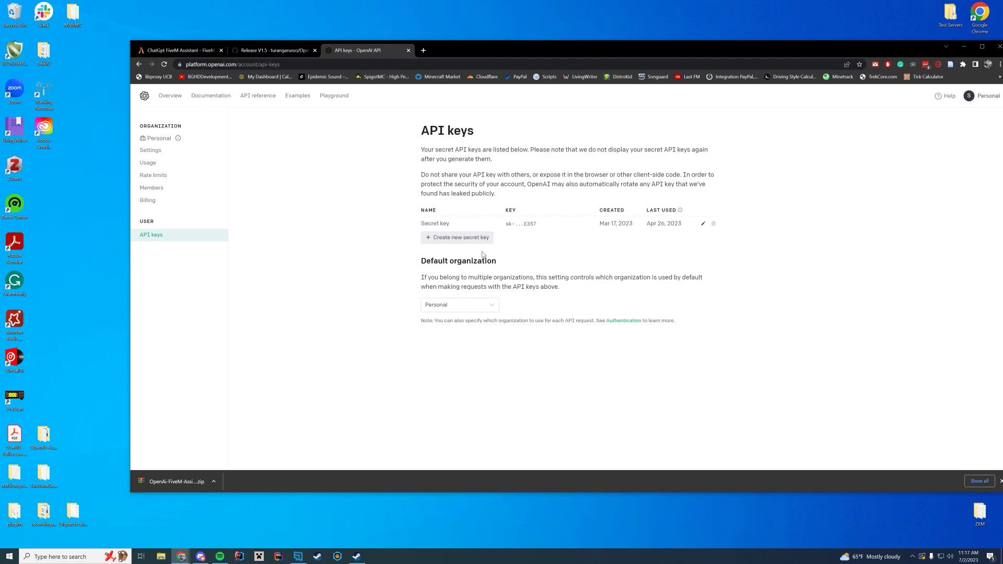
pyautogui.moveTo(456, 52); pyautogui.dragTo(626, 56)
pyautogui.click(271, 73)
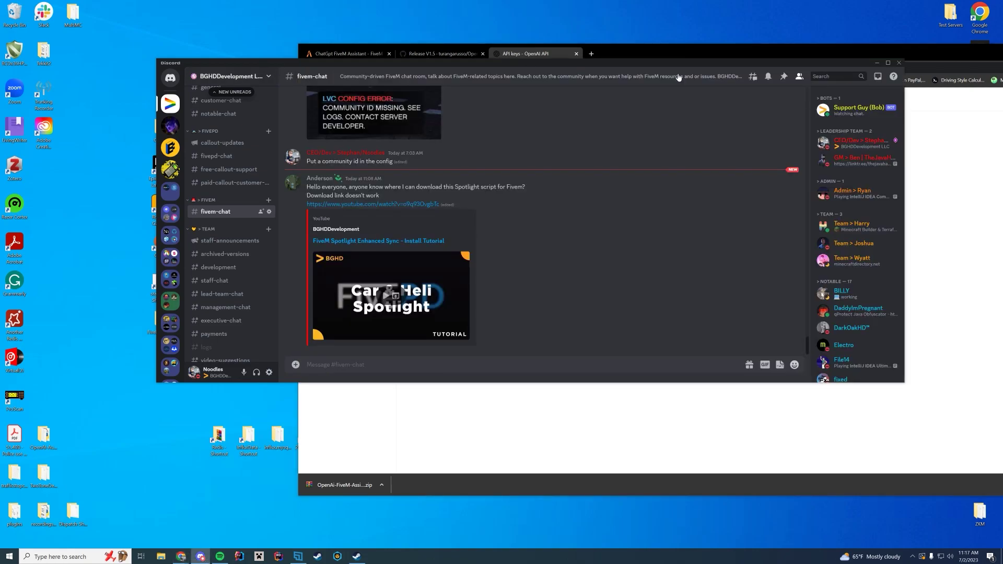
pyautogui.click(877, 62)
pyautogui.moveTo(719, 55); pyautogui.dragTo(738, 56)
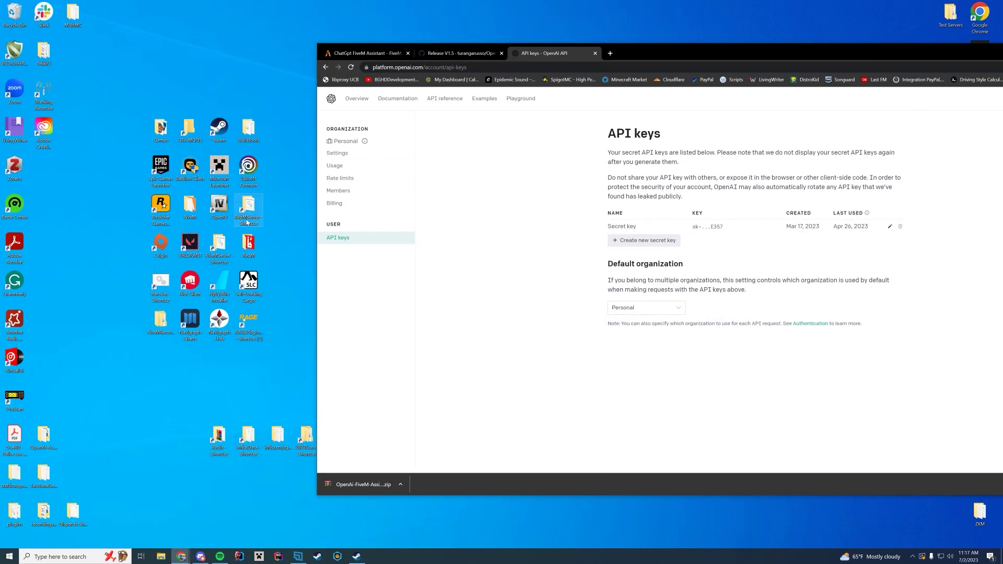
# Step: Open the FiveM server's resources folder inside FiveMServer\server-data in File Explorer
pyautogui.doubleClick(219, 246)
pyautogui.moveTo(360, 300); pyautogui.dragTo(172, 241)
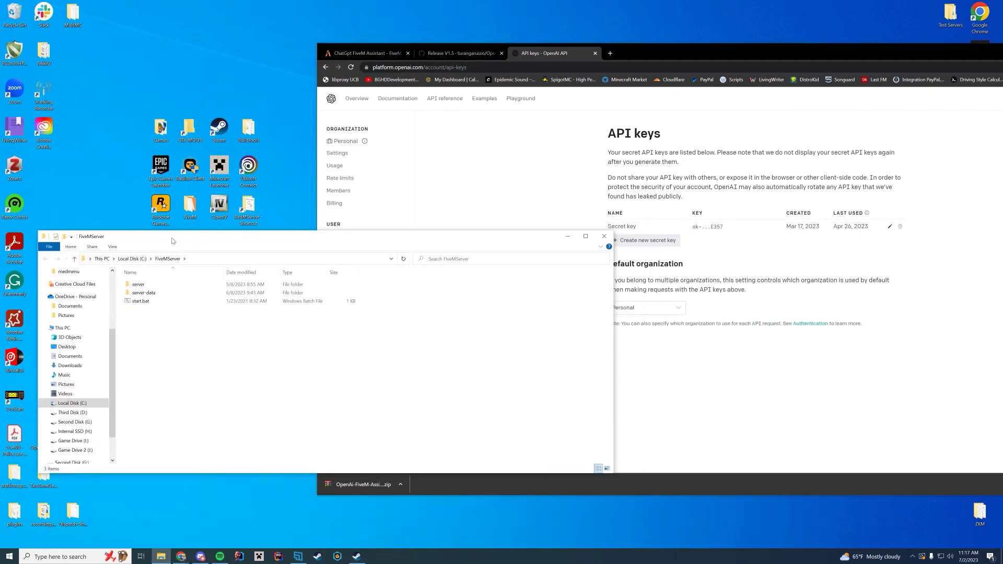
pyautogui.doubleClick(156, 292)
pyautogui.doubleClick(163, 312)
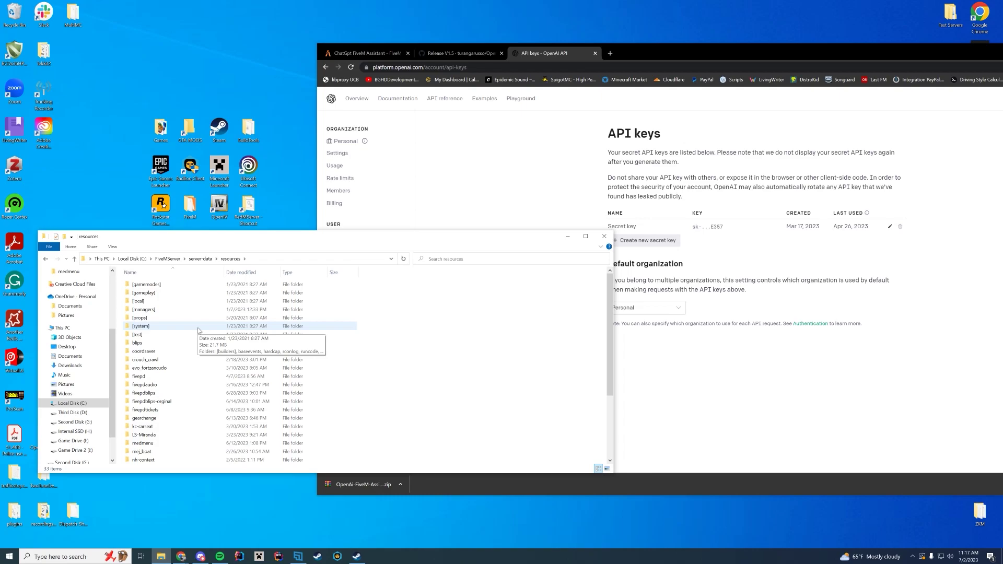
# Step: Extract the open_ai folder from the downloaded OpenAi-FiveM-Assistant-1.5.zip into the server's resources folder
pyautogui.click(347, 479)
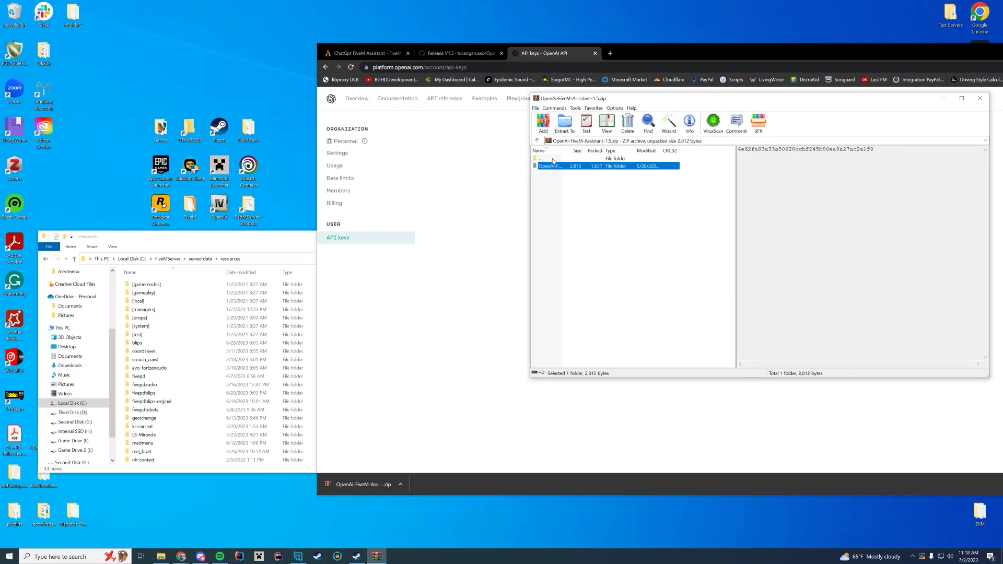
pyautogui.doubleClick(571, 166)
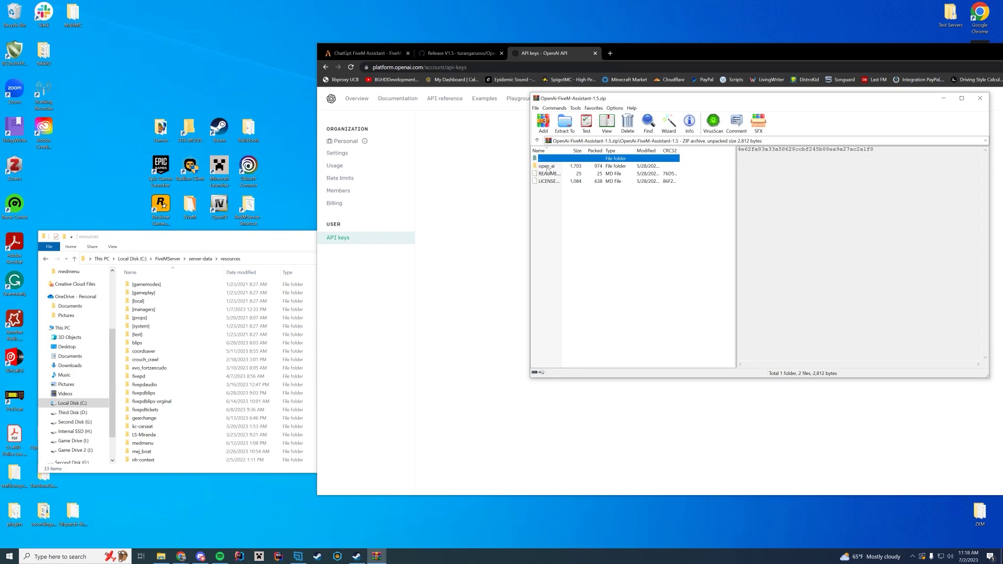
pyautogui.doubleClick(547, 167)
pyautogui.doubleClick(546, 161)
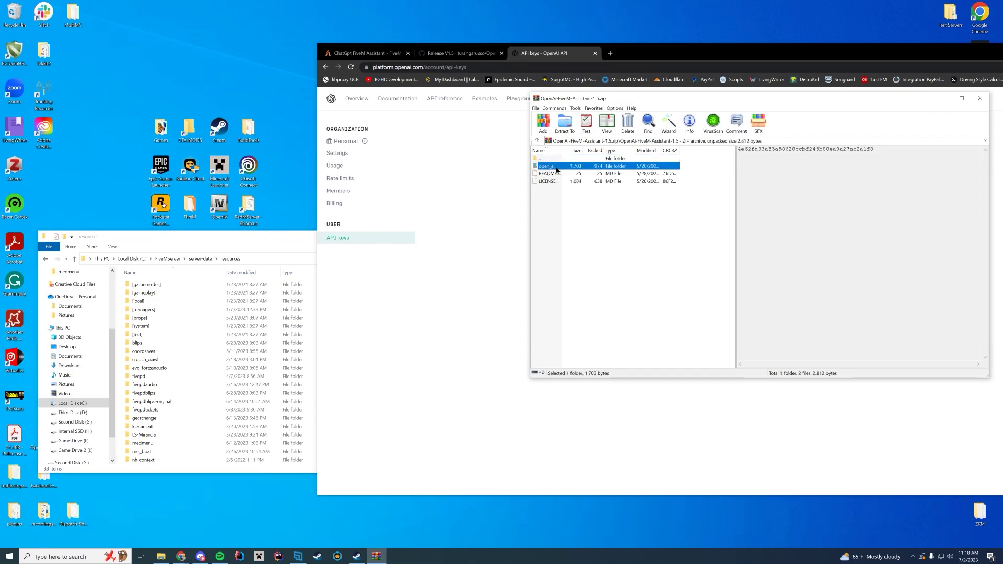
pyautogui.moveTo(558, 169); pyautogui.dragTo(119, 306)
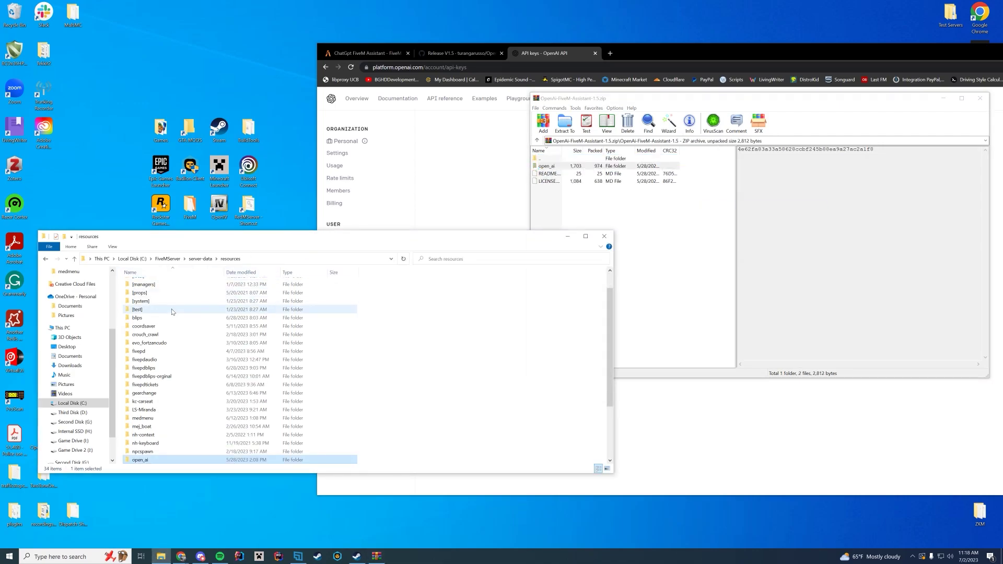
# Step: Open the extracted open_ai folder and look through its server and client subfolders
pyautogui.doubleClick(143, 462)
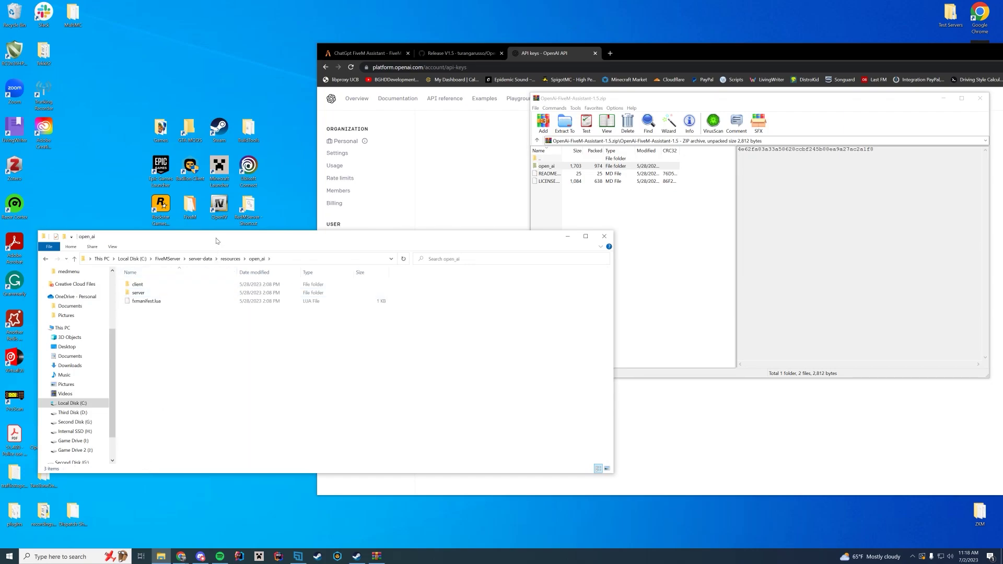
pyautogui.moveTo(215, 239); pyautogui.dragTo(287, 192)
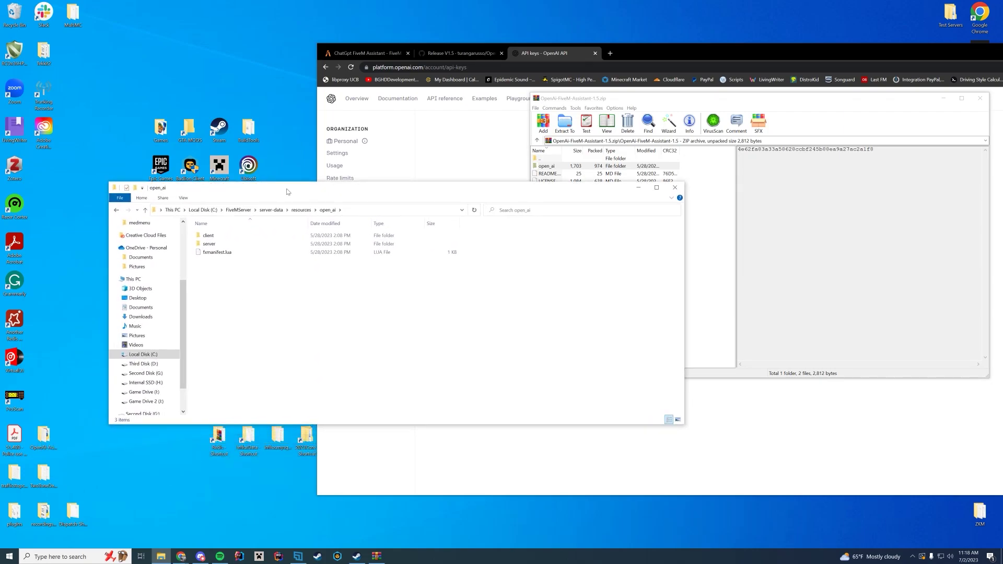
pyautogui.doubleClick(233, 243)
pyautogui.click(328, 209)
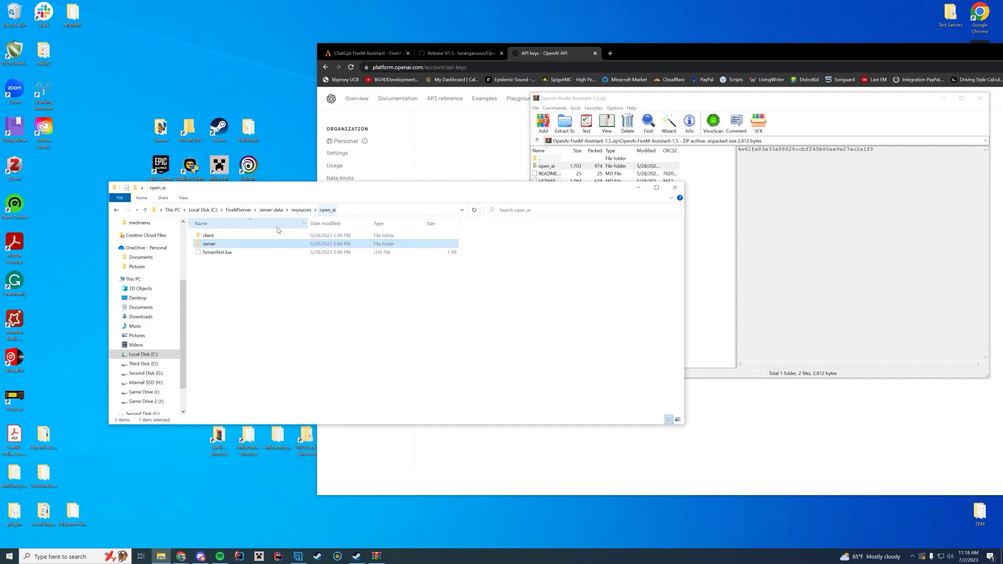
pyautogui.doubleClick(233, 235)
pyautogui.click(328, 209)
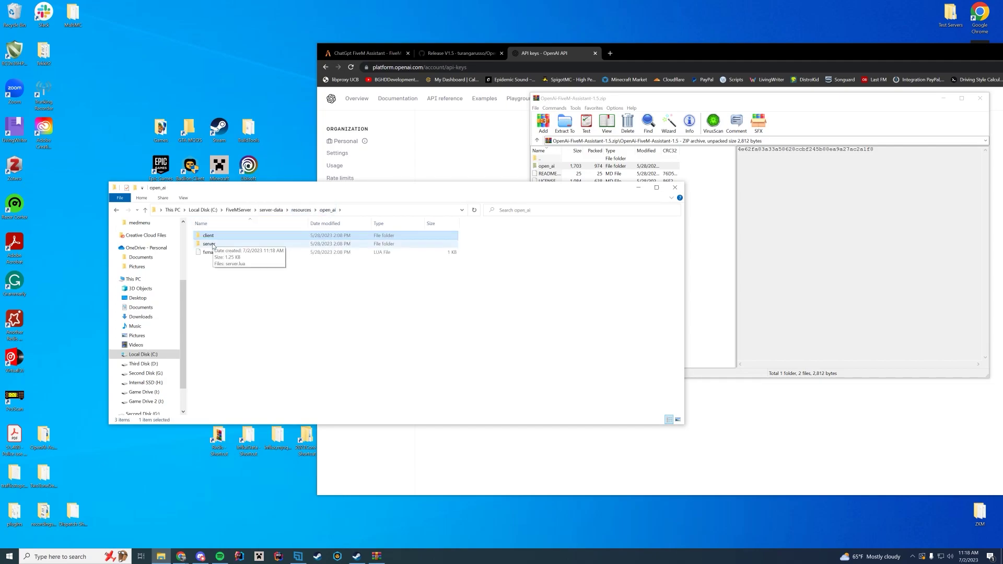
# Step: Open server.lua from the open_ai server folder in Notepad++ and go to the api_key line
pyautogui.doubleClick(218, 244)
pyautogui.rightClick(218, 236)
pyautogui.click(271, 272)
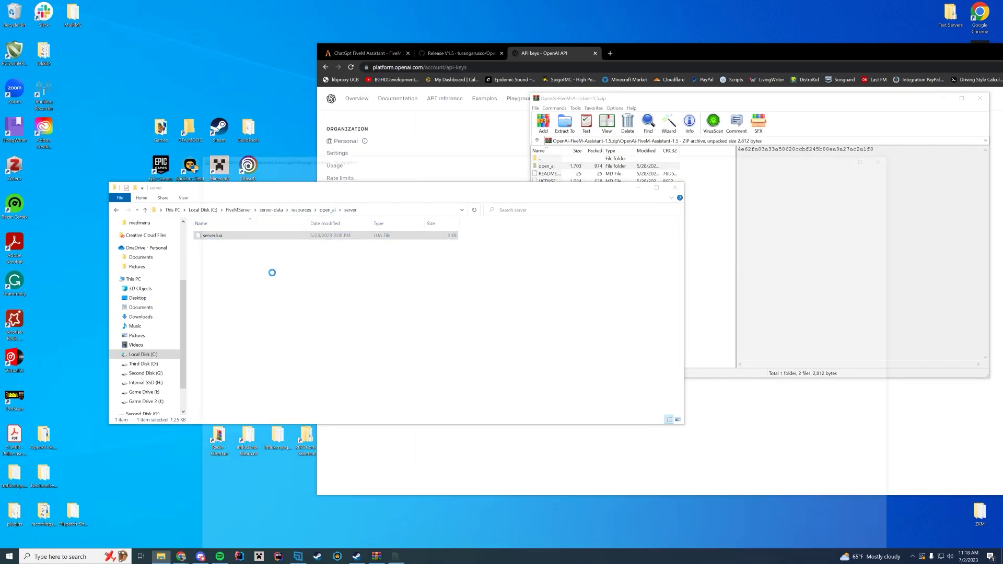
pyautogui.moveTo(443, 153); pyautogui.dragTo(399, 108)
pyautogui.click(398, 201)
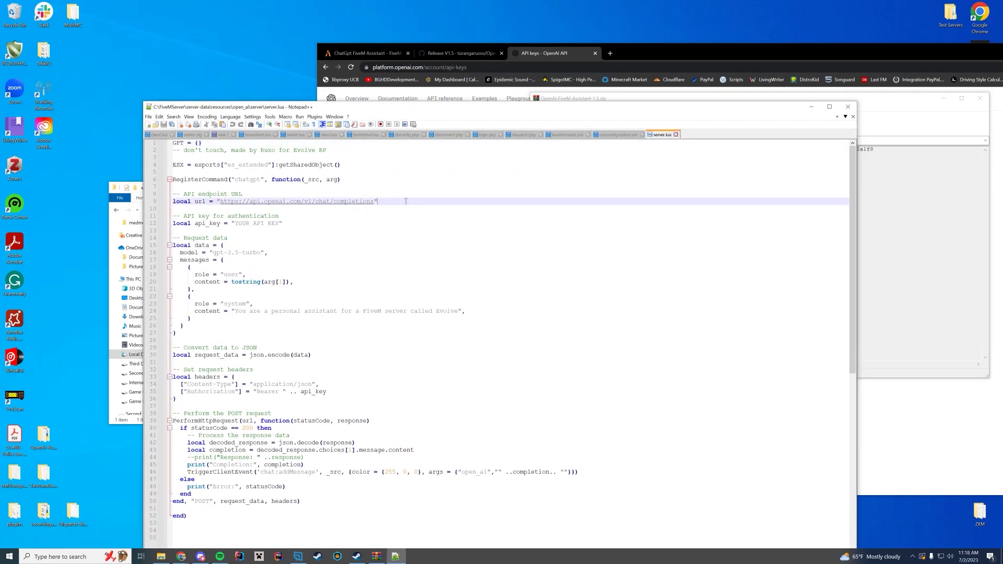
pyautogui.click(346, 222)
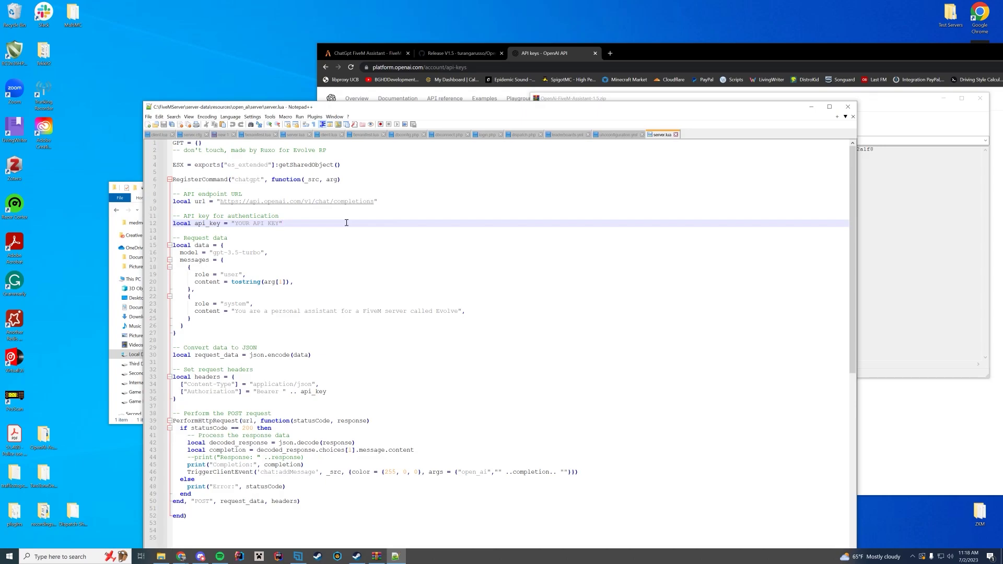
pyautogui.click(316, 254)
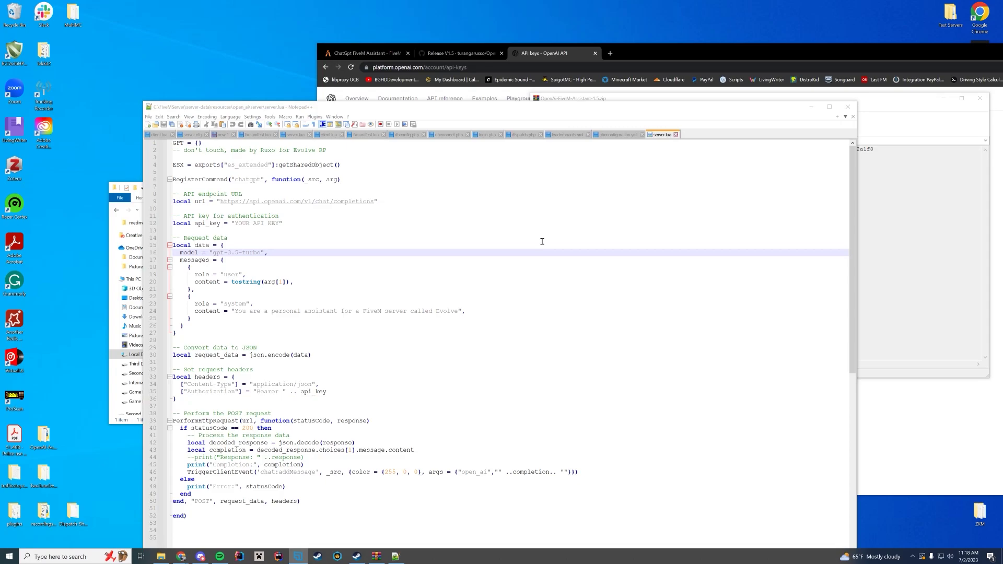
pyautogui.click(366, 223)
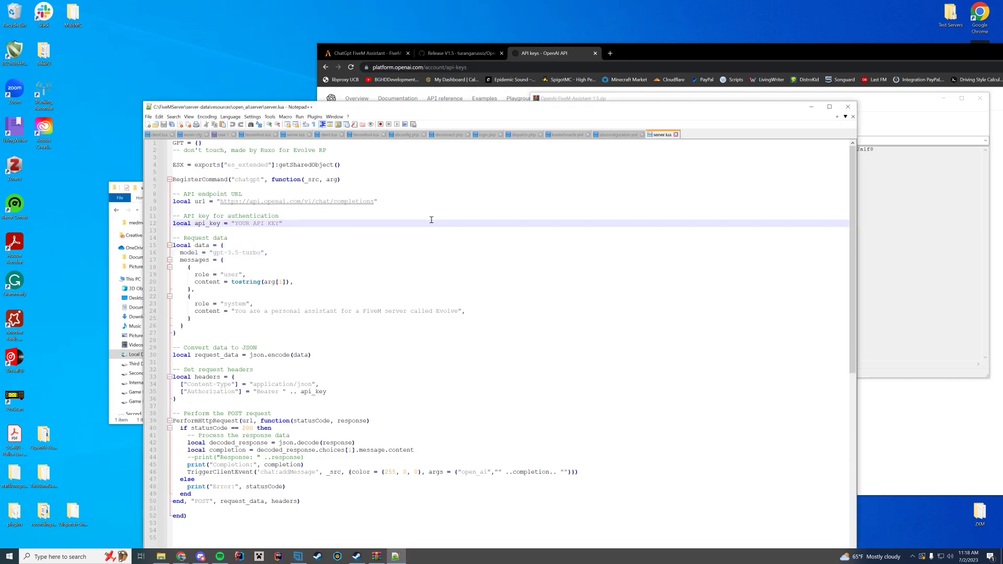
# Step: Close the archive window, then create and copy a new OpenAI secret key named "FiveM Test"
pyautogui.click(950, 152)
pyautogui.click(981, 141)
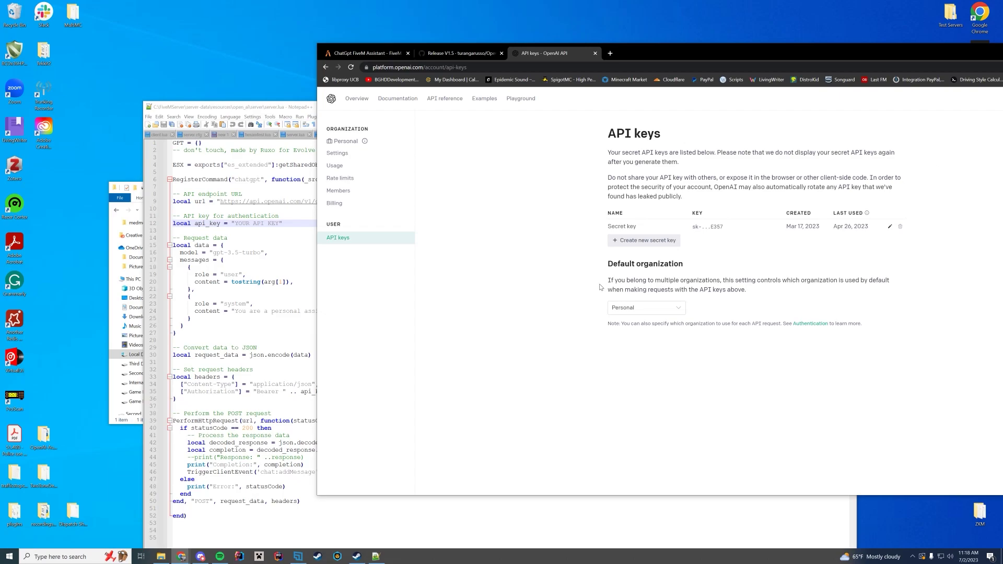
pyautogui.click(655, 250)
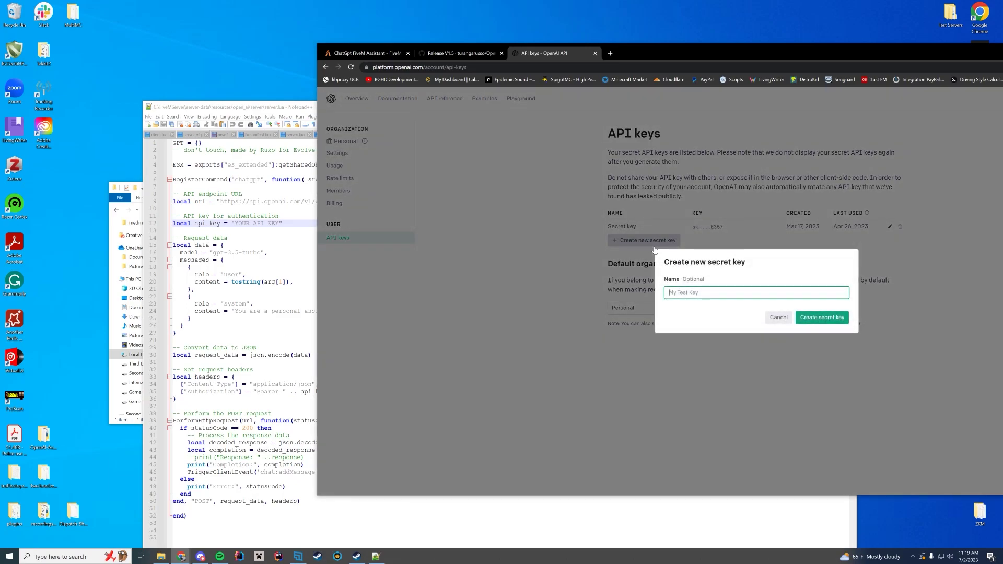
pyautogui.write('FiveM Tewstt')
pyautogui.click(822, 317)
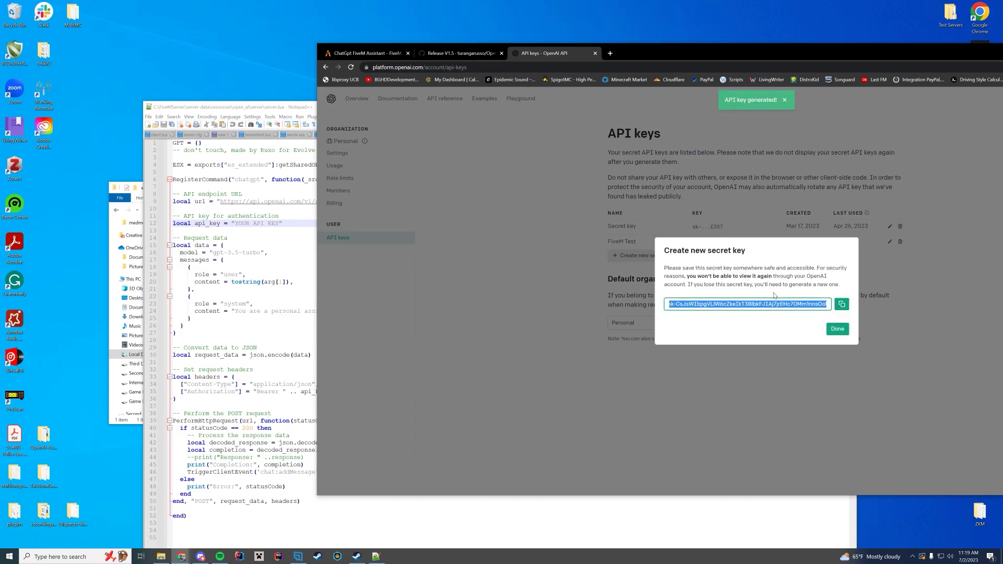
pyautogui.click(842, 304)
# Step: Replace the YOUR API KEY placeholder in server.lua with the copied API key and save the file
pyautogui.click(277, 223)
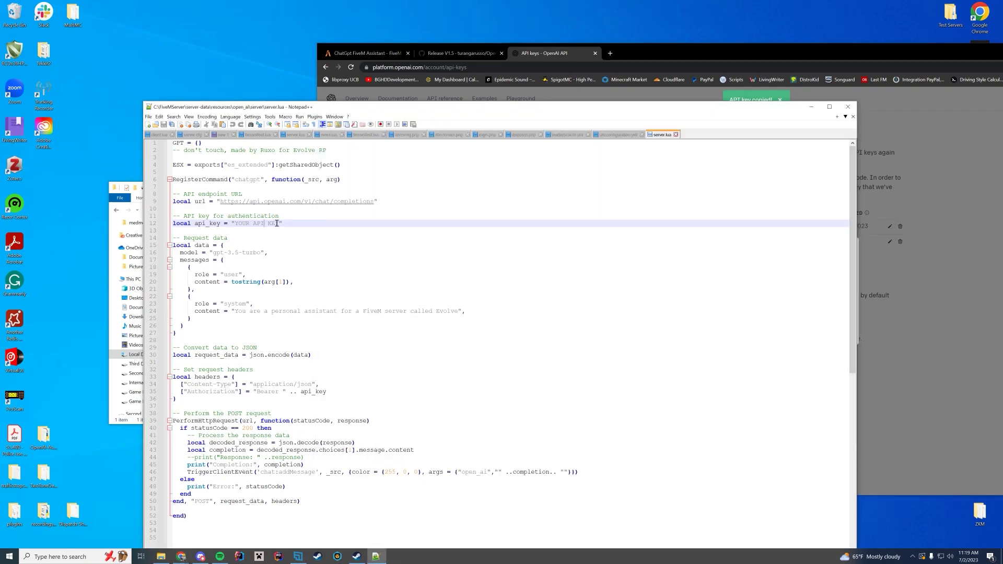
pyautogui.moveTo(279, 223); pyautogui.dragTo(235, 223)
pyautogui.hotkey('ctrl', 'v')
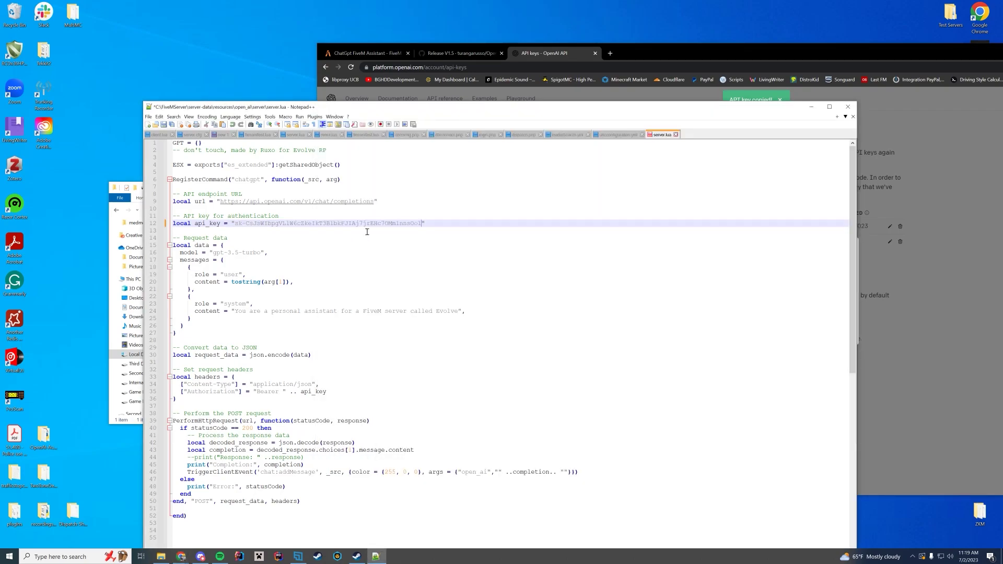
pyautogui.hotkey('ctrl', 's')
# Step: Close Notepad++ and return to the open_ai resource folder in File Explorer
pyautogui.click(938, 336)
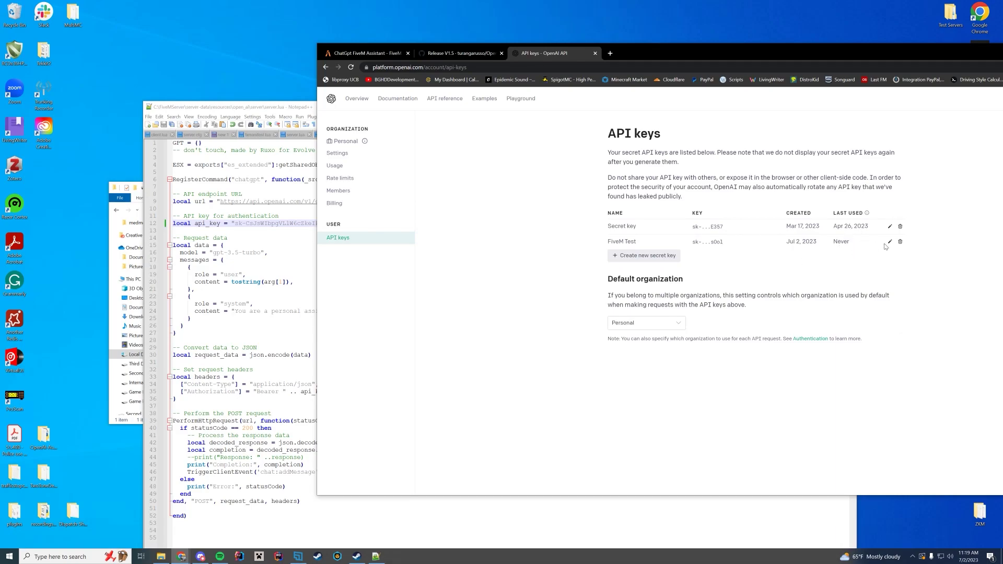
pyautogui.click(310, 229)
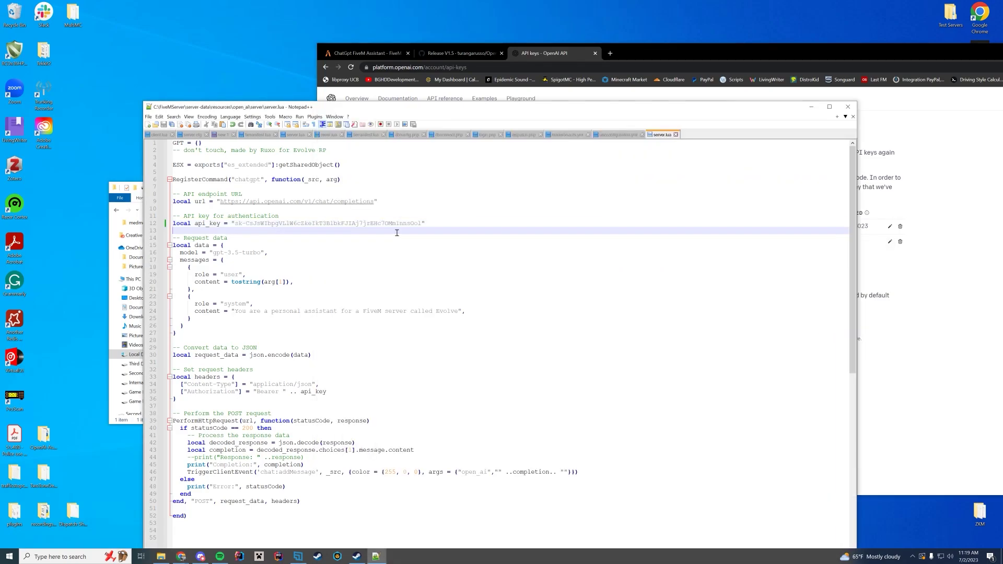
pyautogui.click(848, 108)
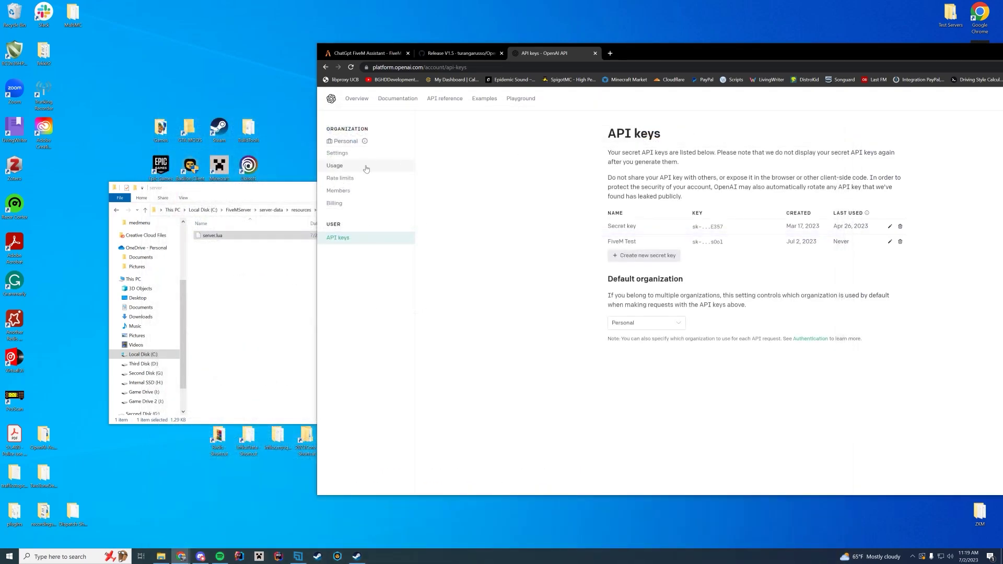
pyautogui.click(272, 189)
pyautogui.click(328, 210)
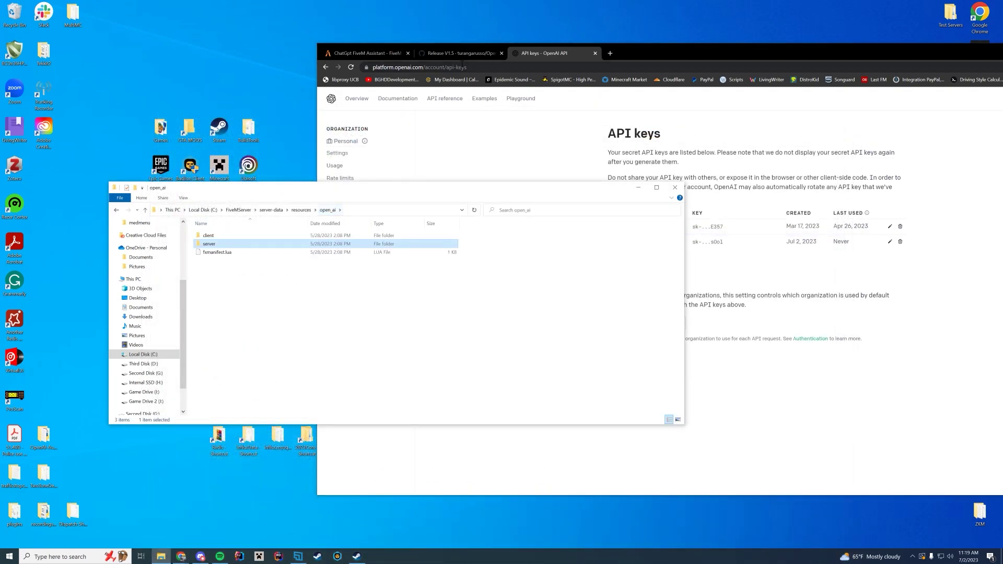
# Step: Review the How To Use instructions on the ChatGPT FiveM Assistant forum page and return to the open_ai folder in File Explorer
pyautogui.click(365, 53)
pyautogui.scroll(-5, 527, 285)
pyautogui.scroll(-8, 527, 286)
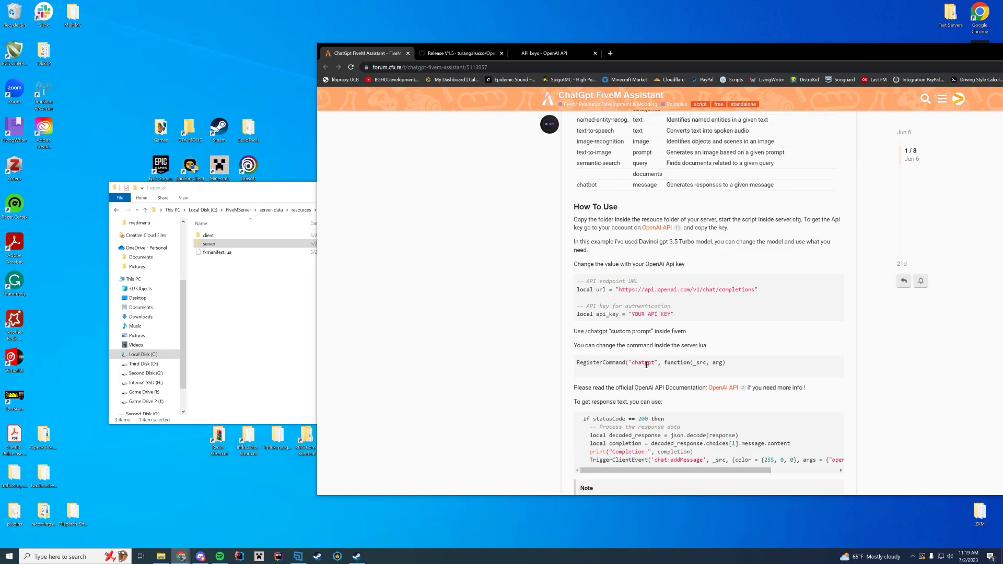
pyautogui.scroll(-3, 608, 362)
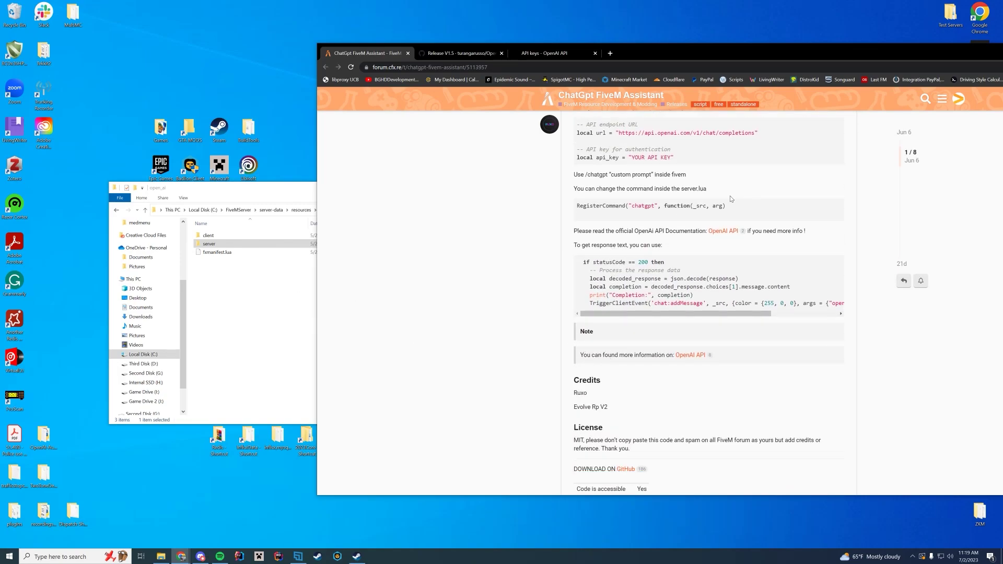
pyautogui.click(236, 295)
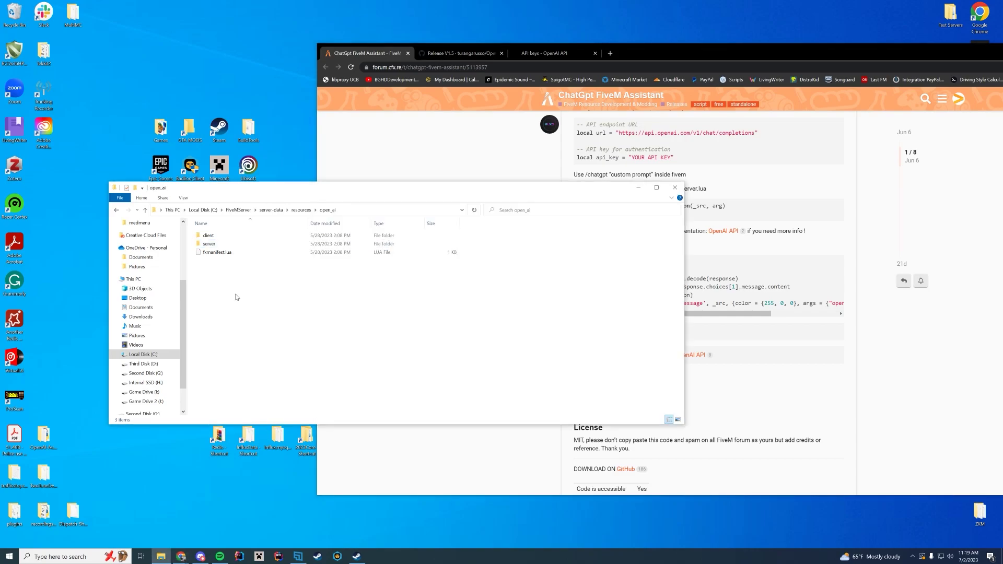
pyautogui.moveTo(289, 187); pyautogui.dragTo(375, 181)
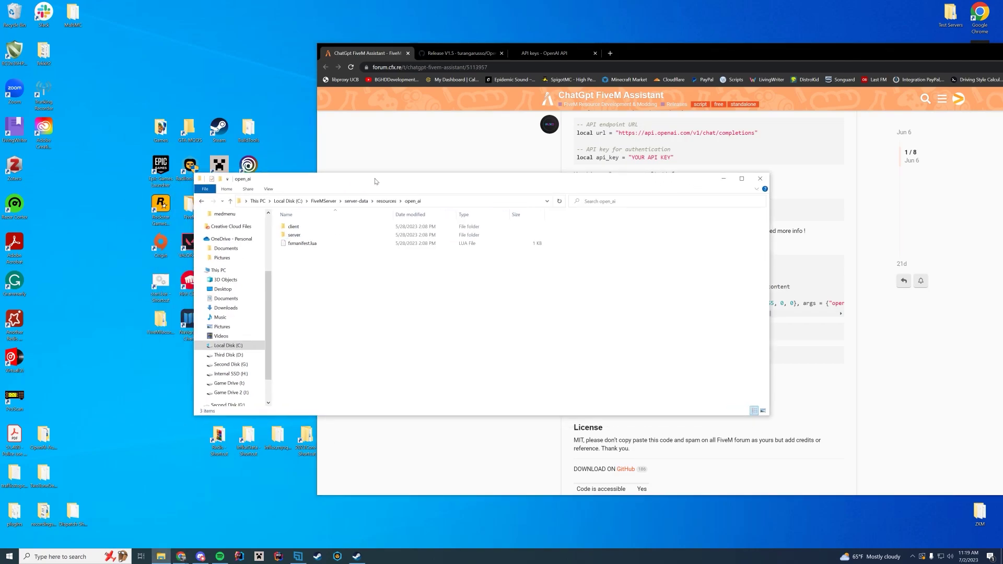
# Step: Go up to the server-data folder and open server.cfg in Notepad++
pyautogui.click(387, 201)
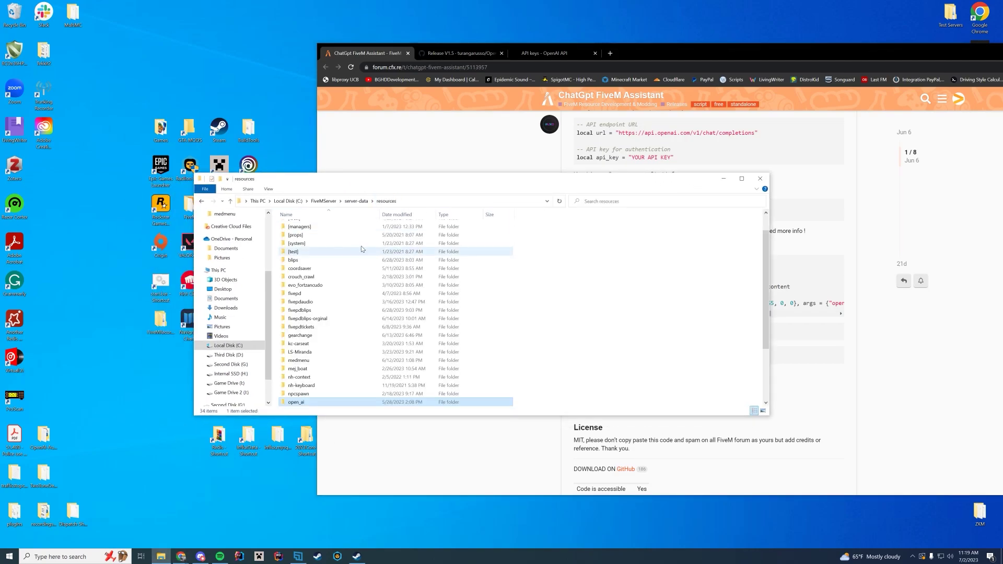
pyautogui.rightClick(310, 406)
pyautogui.click(326, 392)
pyautogui.click(294, 415)
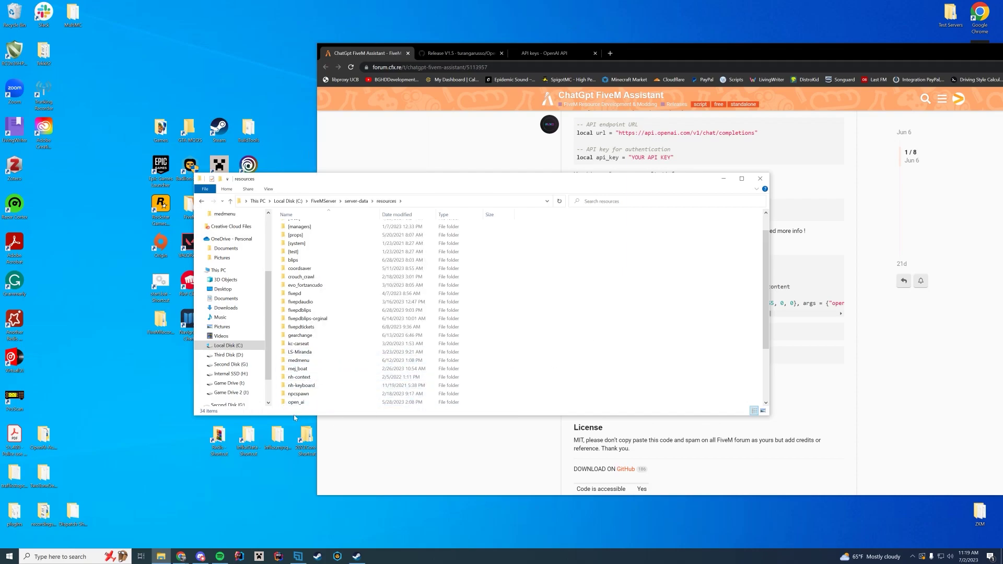
pyautogui.click(356, 202)
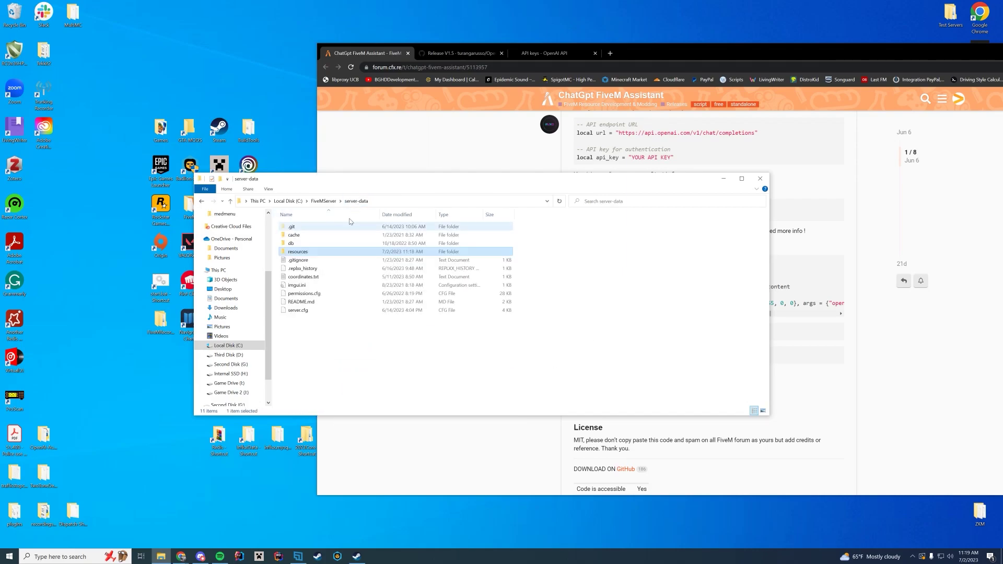
pyautogui.rightClick(299, 311)
pyautogui.click(333, 352)
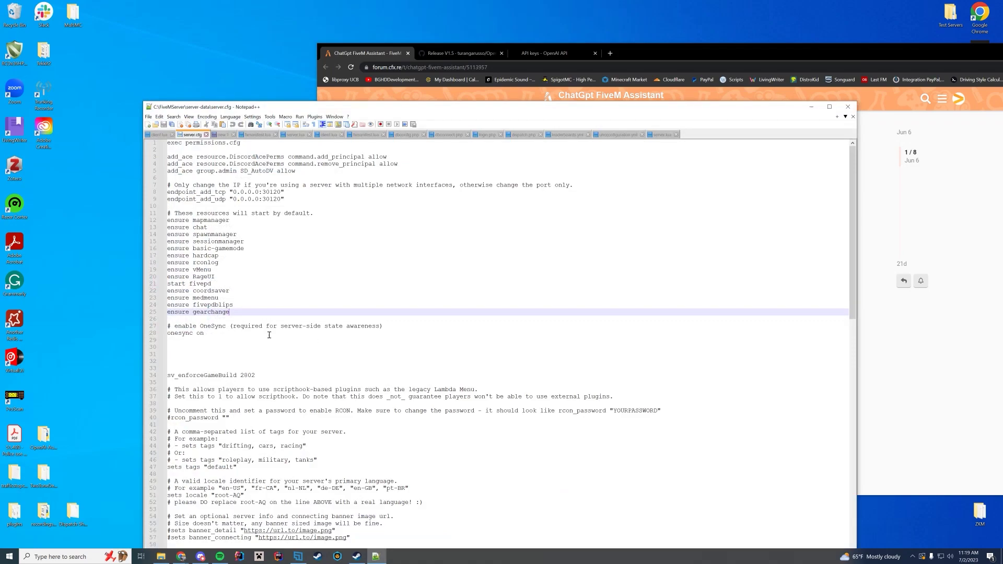
# Step: Add the line "ensure open_ai" below "ensure gearchange" in server.cfg, save the file and close Notepad++
pyautogui.press('Return')
pyautogui.write('ensure open_ai')
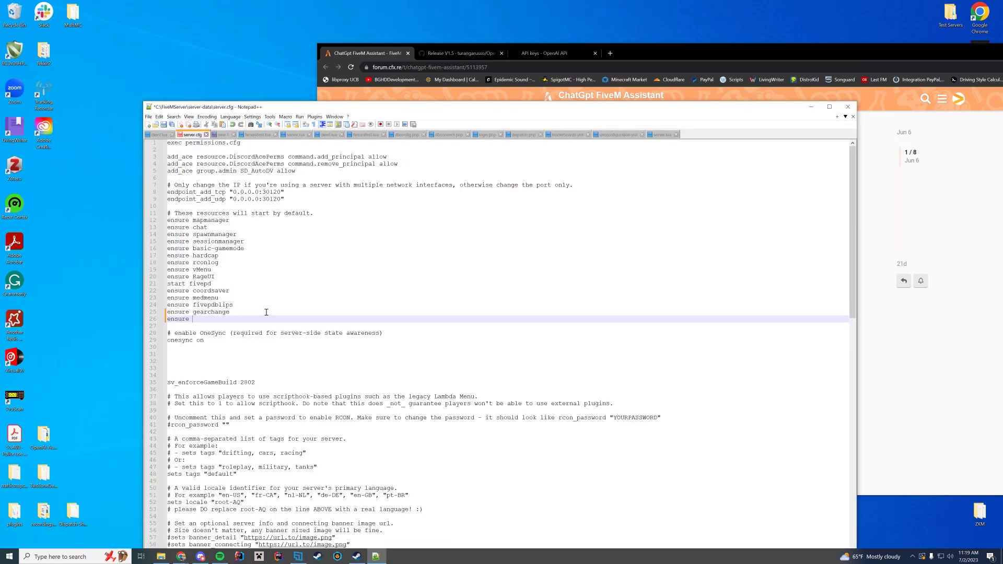
pyautogui.click(855, 108)
# Step: Start the server with start.bat from the FiveMServer folder and copy part of the open_ai startup lines in its console
pyautogui.click(323, 201)
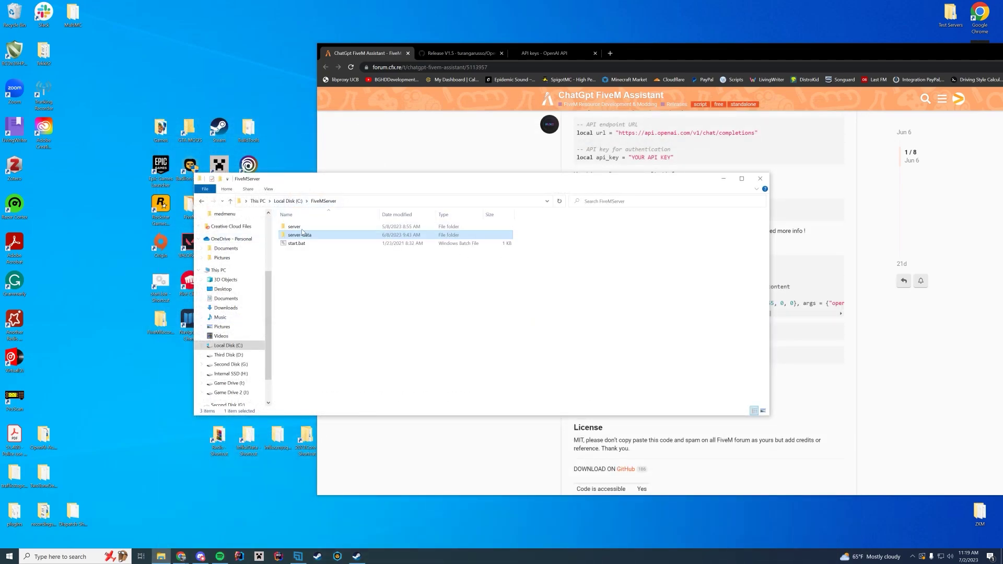
pyautogui.doubleClick(296, 243)
pyautogui.moveTo(542, 181); pyautogui.dragTo(545, 182)
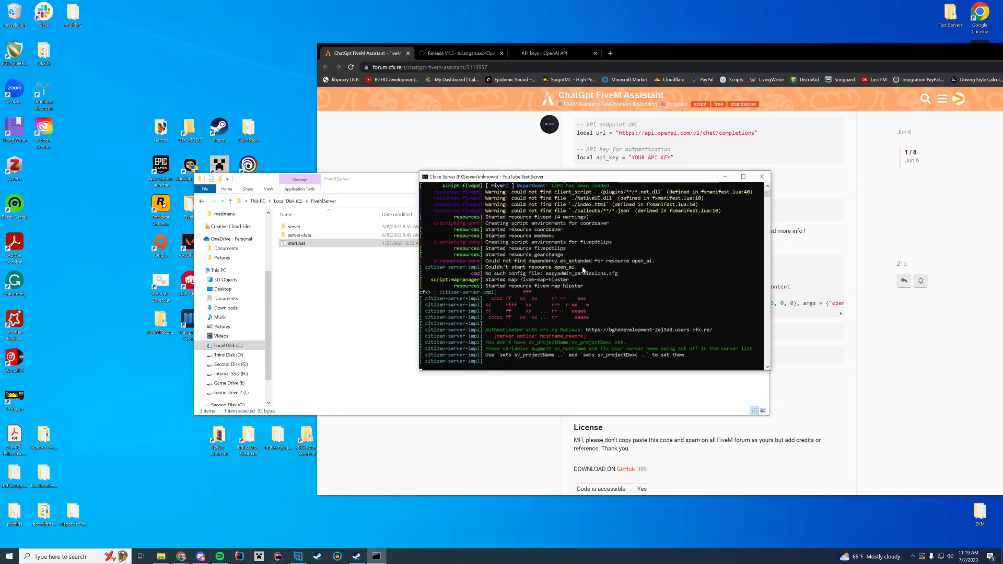
pyautogui.moveTo(532, 267); pyautogui.dragTo(525, 263)
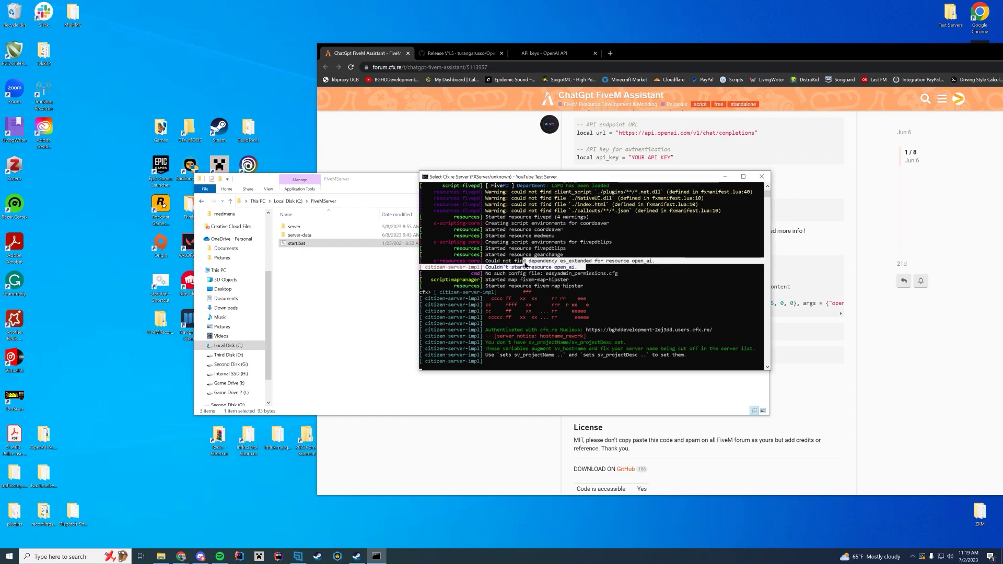
pyautogui.hotkey('ctrl', 'c')
# Step: Open client.lua from the open_ai client folder in Notepad++, delete all of its contents and close the editor
pyautogui.click(360, 264)
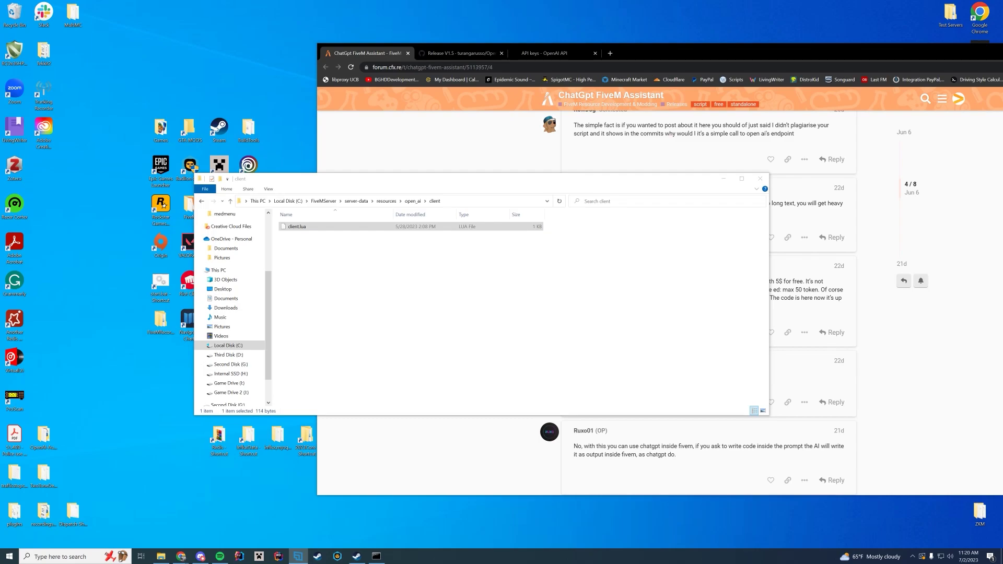
pyautogui.rightClick(407, 231)
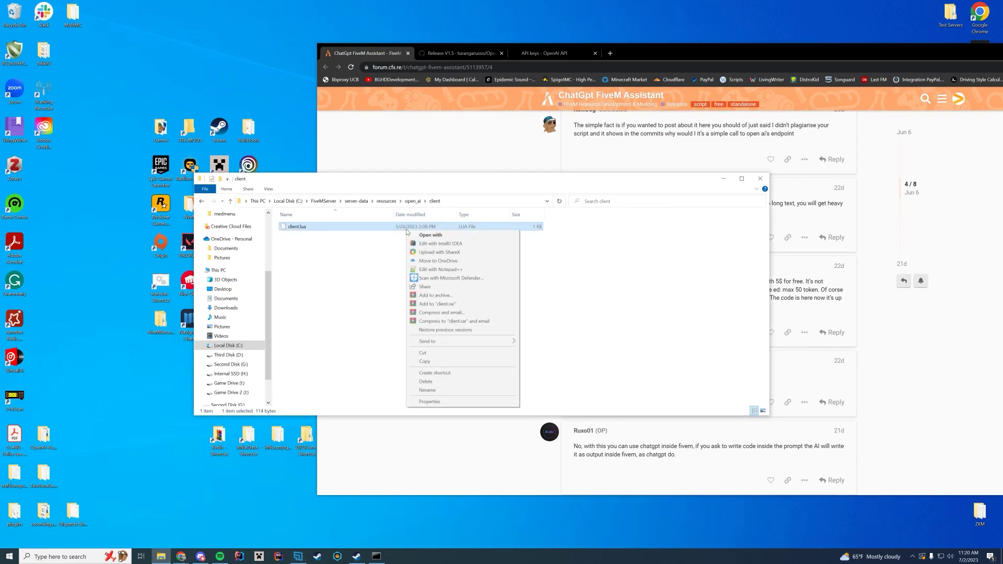
pyautogui.click(440, 269)
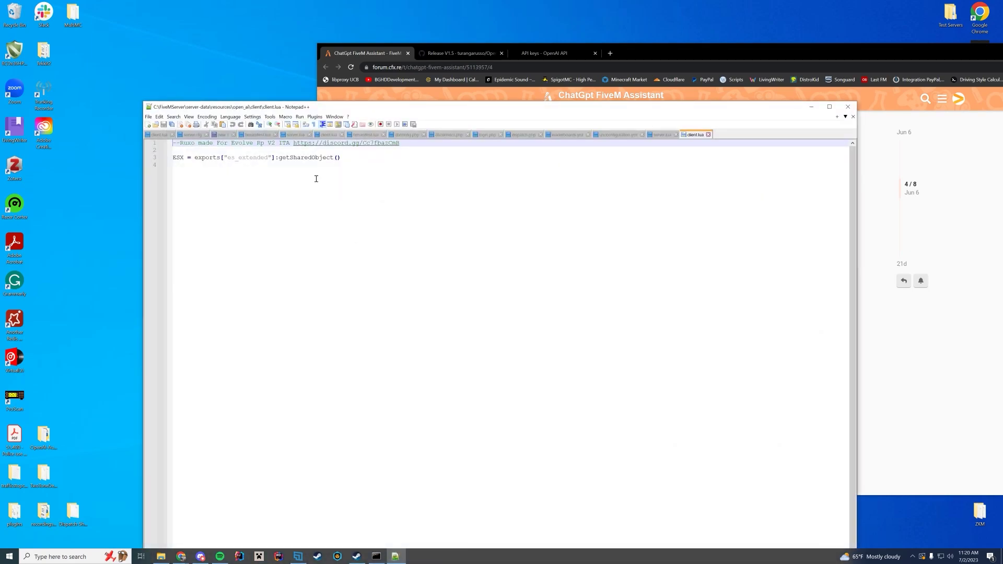
pyautogui.hotkey('ctrl', 'a')
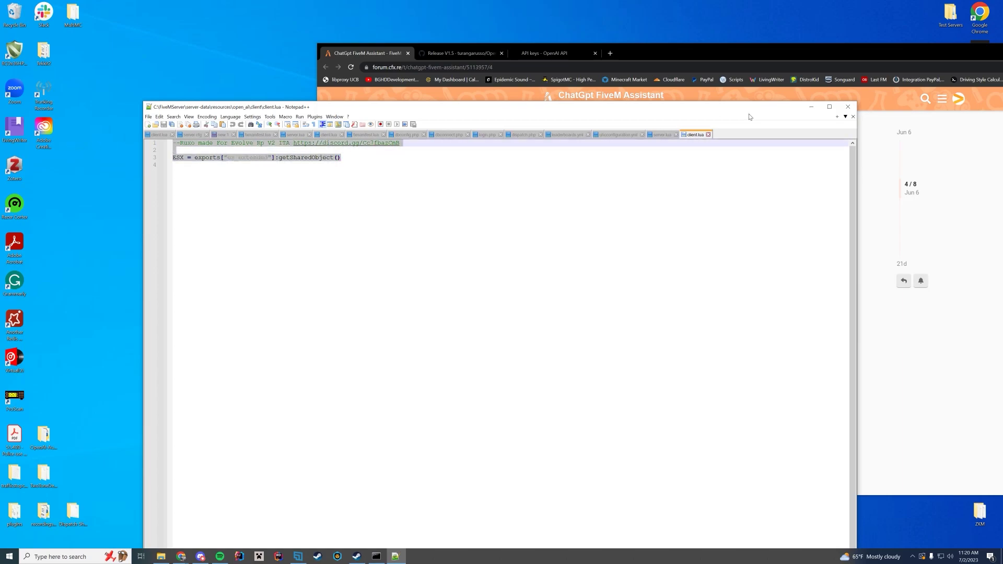
pyautogui.press('Delete')
pyautogui.click(850, 108)
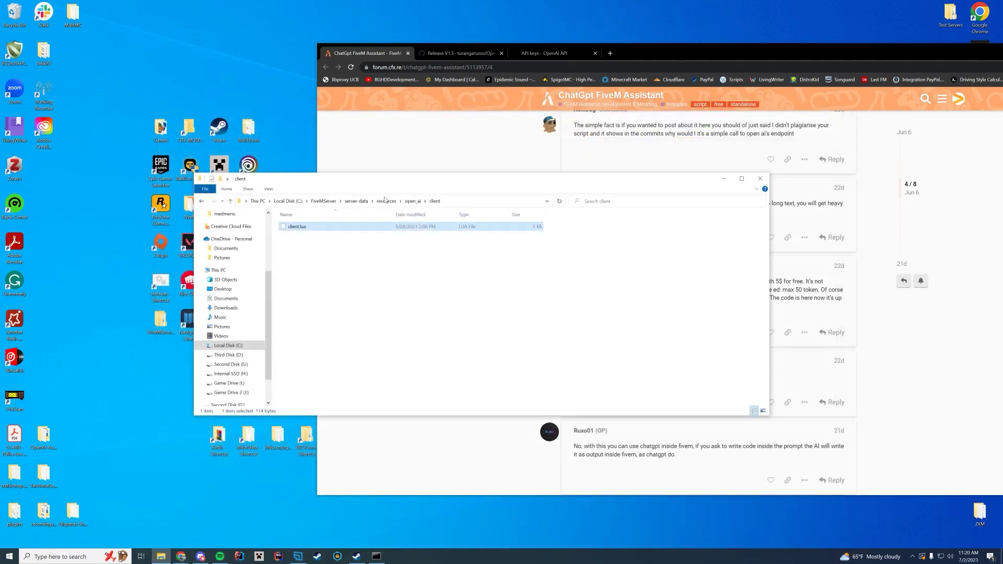
# Step: Go to the server folder of the open_ai resource and open server.lua in Notepad++
pyautogui.click(412, 201)
pyautogui.doubleClick(297, 236)
pyautogui.click(293, 226)
pyautogui.rightClick(294, 226)
pyautogui.click(344, 264)
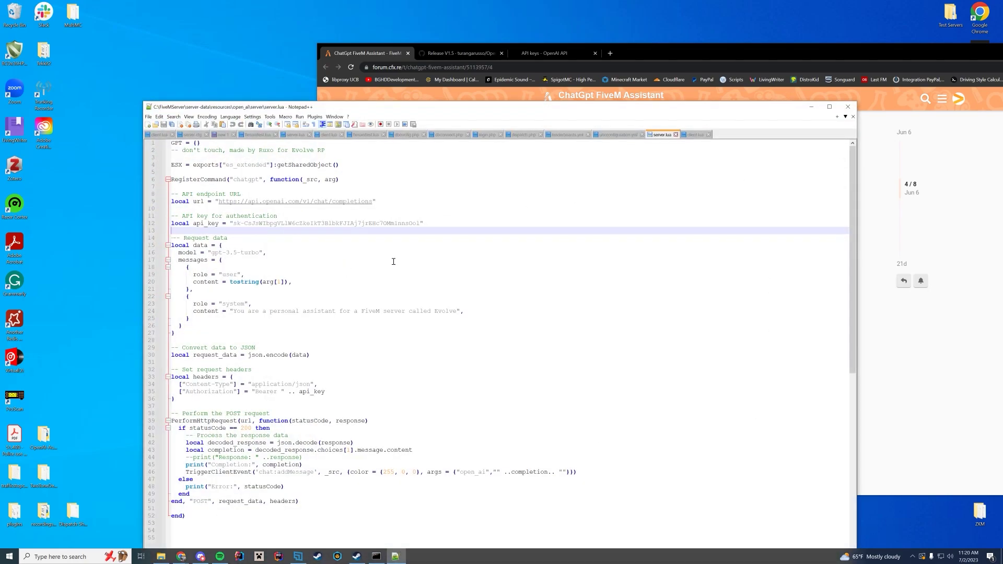
# Step: Delete the ESX = exports["es_extended"]:getSharedObject() line from server.lua, save the file, check the remaining code and close Notepad++
pyautogui.moveTo(341, 166); pyautogui.dragTo(131, 162)
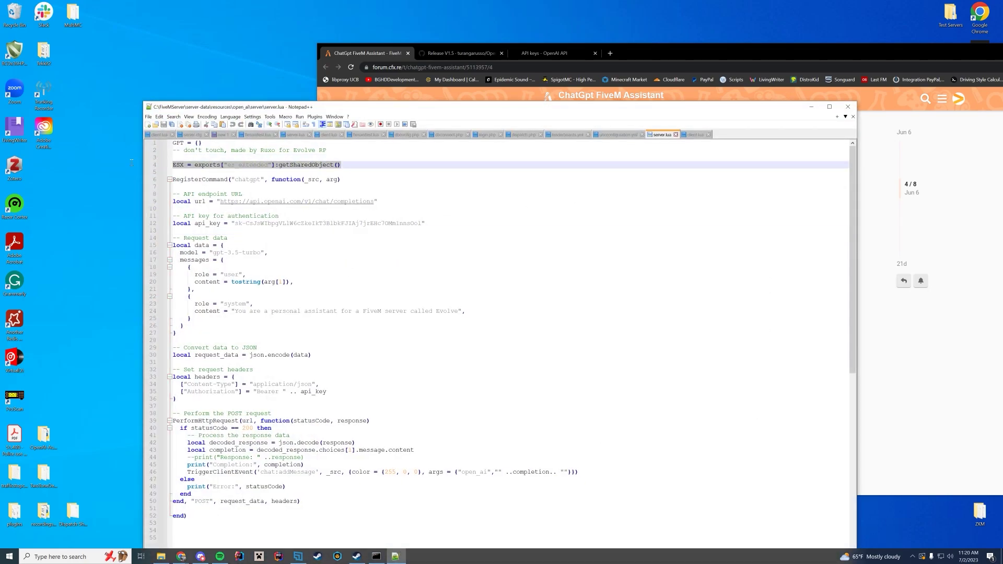
pyautogui.press('BackSpace')
pyautogui.press('BackSpace')
pyautogui.press('BackSpace')
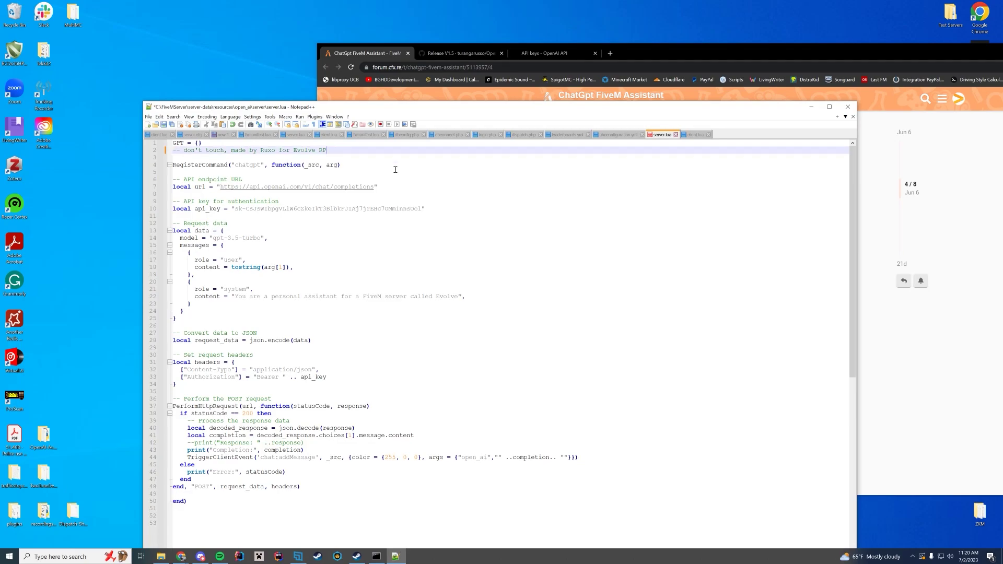
pyautogui.click(392, 165)
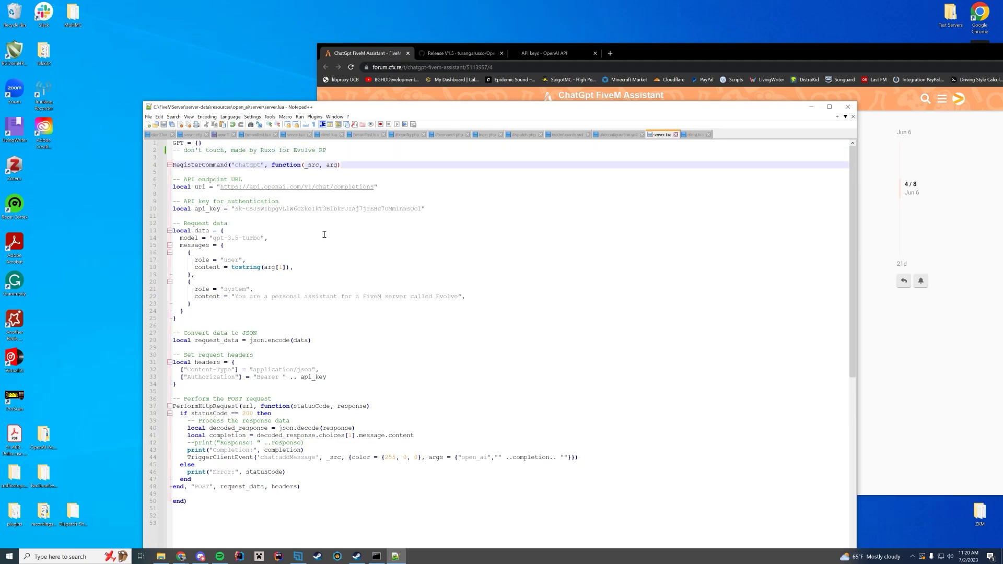
pyautogui.scroll(-4, 261, 227)
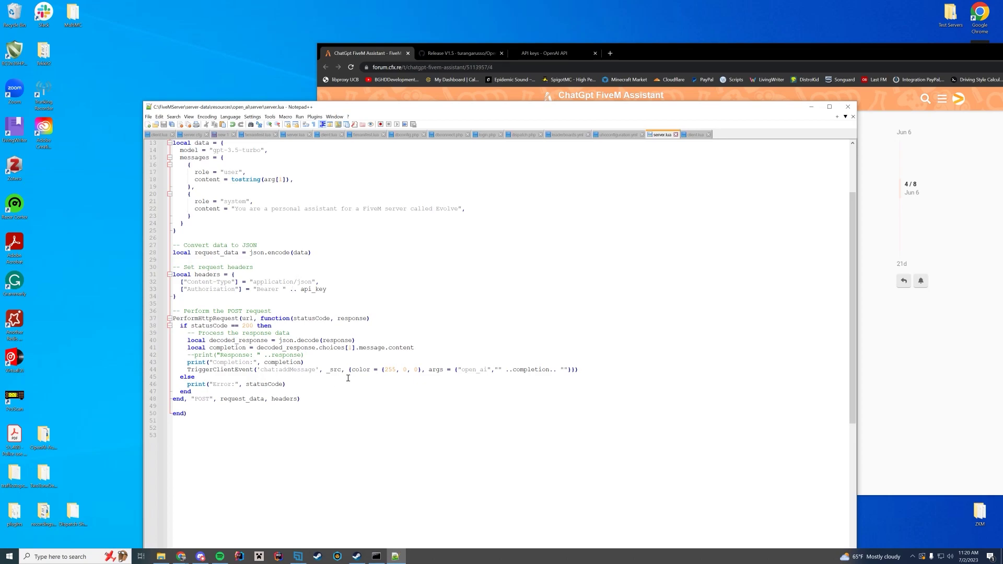
pyautogui.scroll(4, 359, 383)
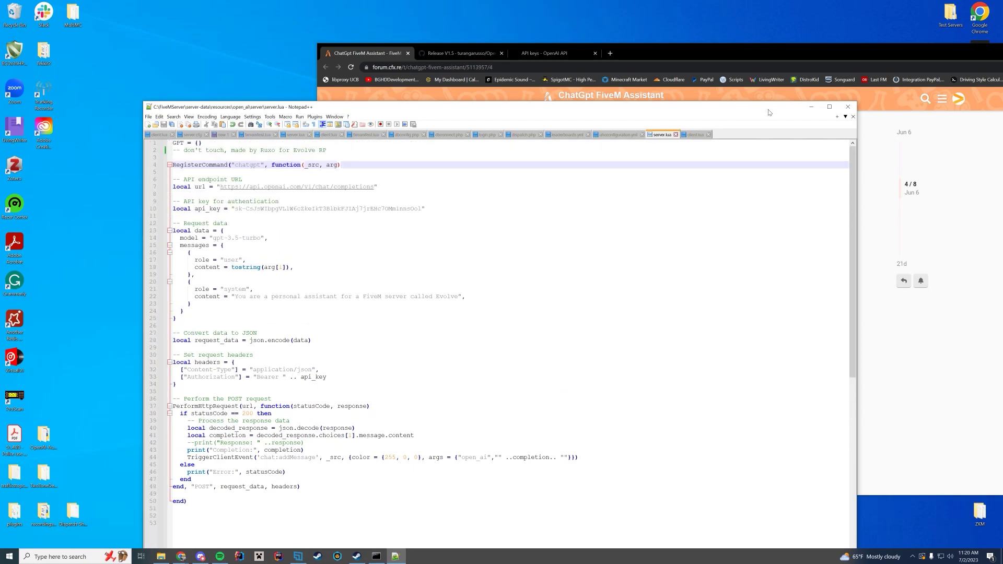
pyautogui.click(848, 107)
# Step: Open fxmanifest.lua from the open_ai folder in Notepad++ and delete the dependencies block listing es_extended
pyautogui.click(413, 201)
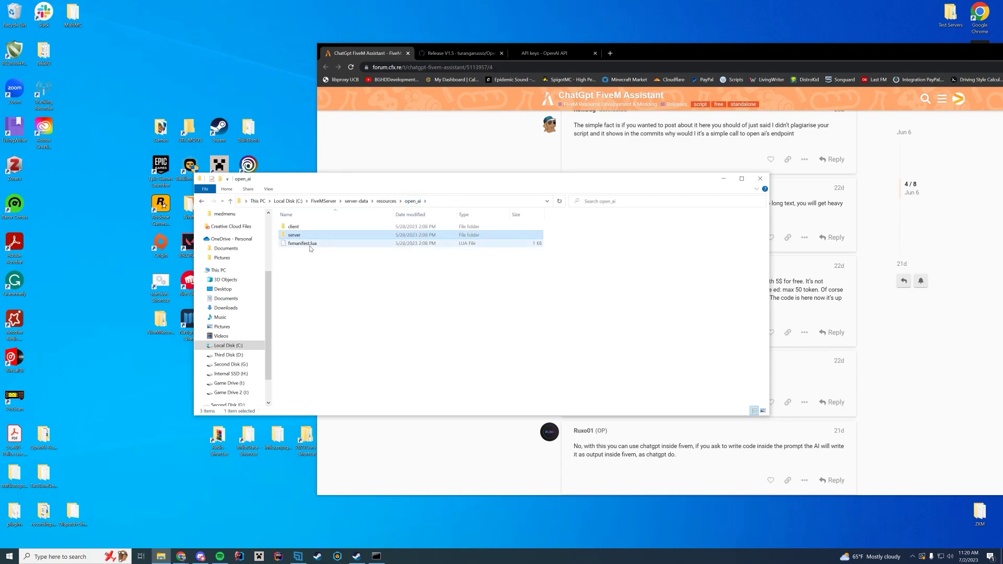
pyautogui.rightClick(309, 248)
pyautogui.click(329, 285)
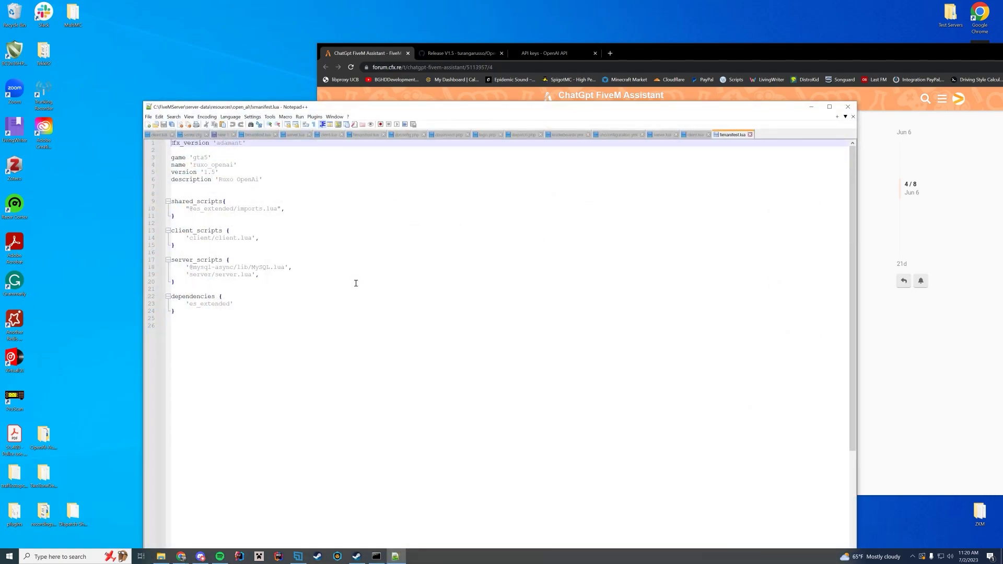
pyautogui.moveTo(292, 326); pyautogui.dragTo(116, 296)
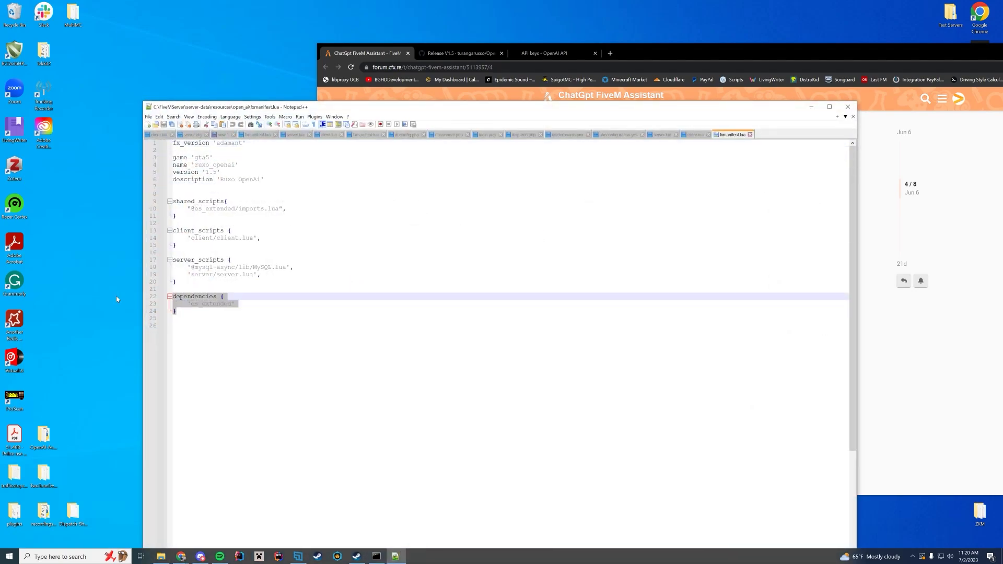
pyautogui.press('BackSpace')
pyautogui.press('Up')
pyautogui.press('Up')
pyautogui.click(381, 300)
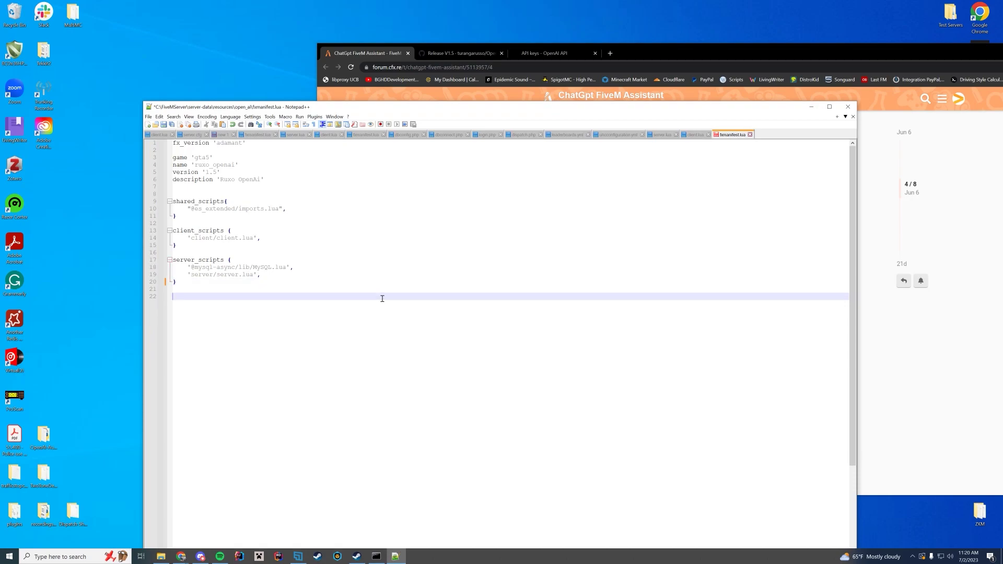
pyautogui.moveTo(219, 217); pyautogui.dragTo(175, 193)
pyautogui.press('BackSpace')
pyautogui.press('BackSpace')
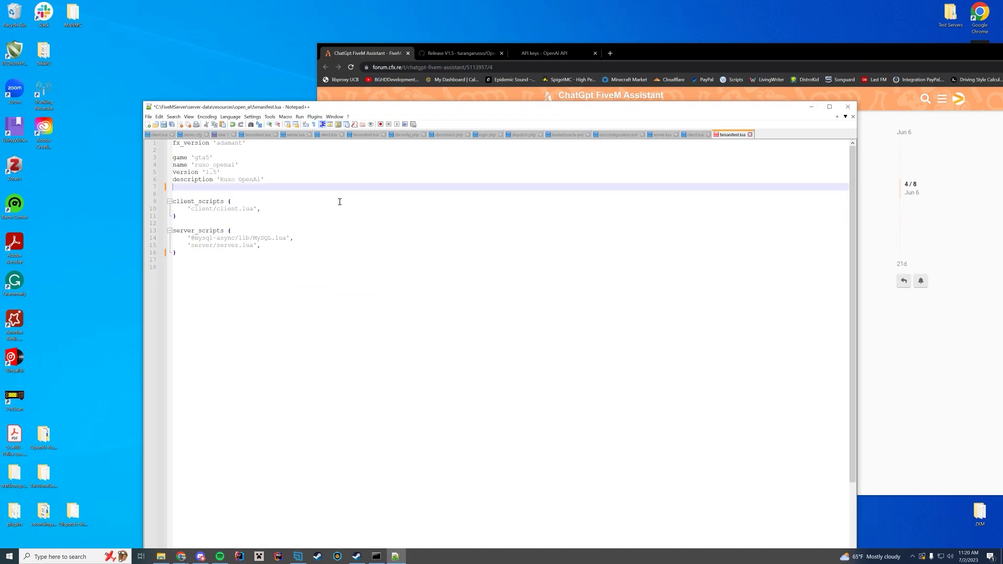
pyautogui.tripleClick(301, 241)
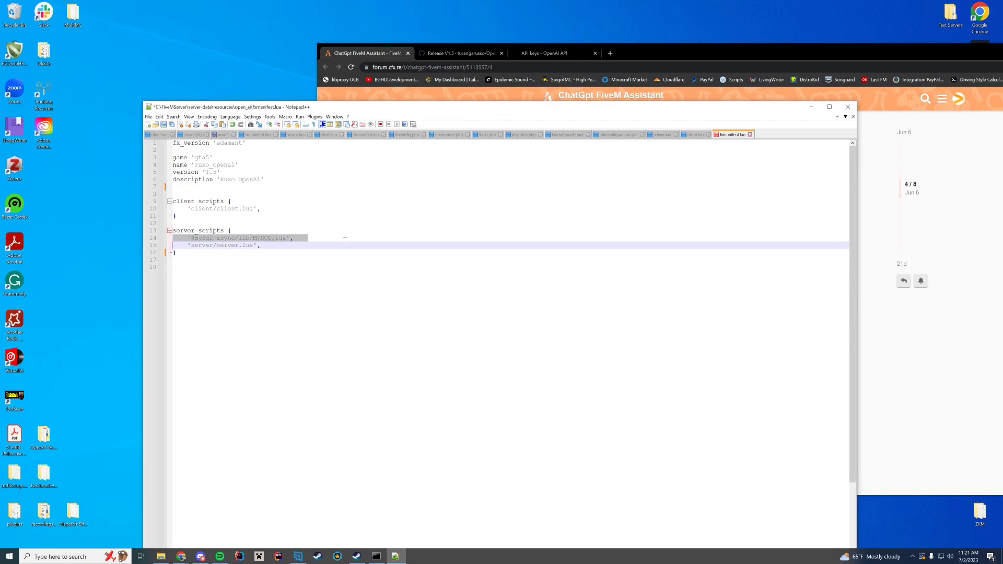
pyautogui.press('BackSpace')
pyautogui.click(351, 223)
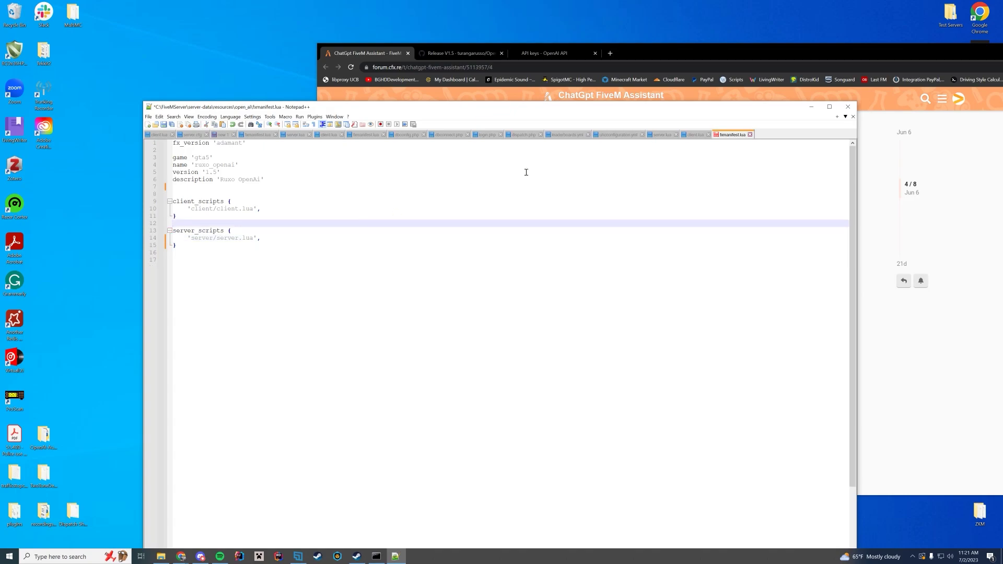
pyautogui.click(851, 108)
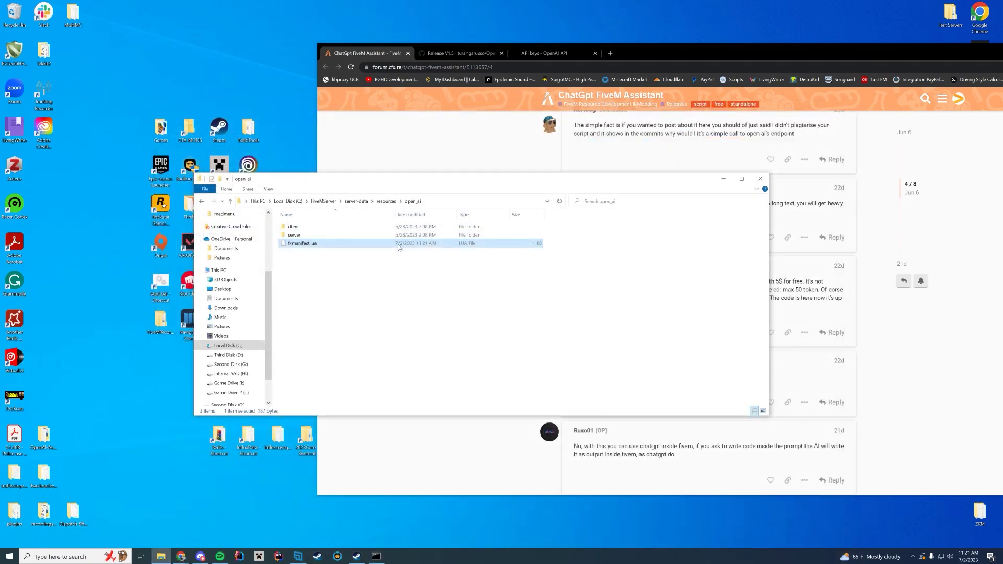
# Step: Close the running server console and restart the server with start.bat from the FiveMServer folder
pyautogui.click(376, 555)
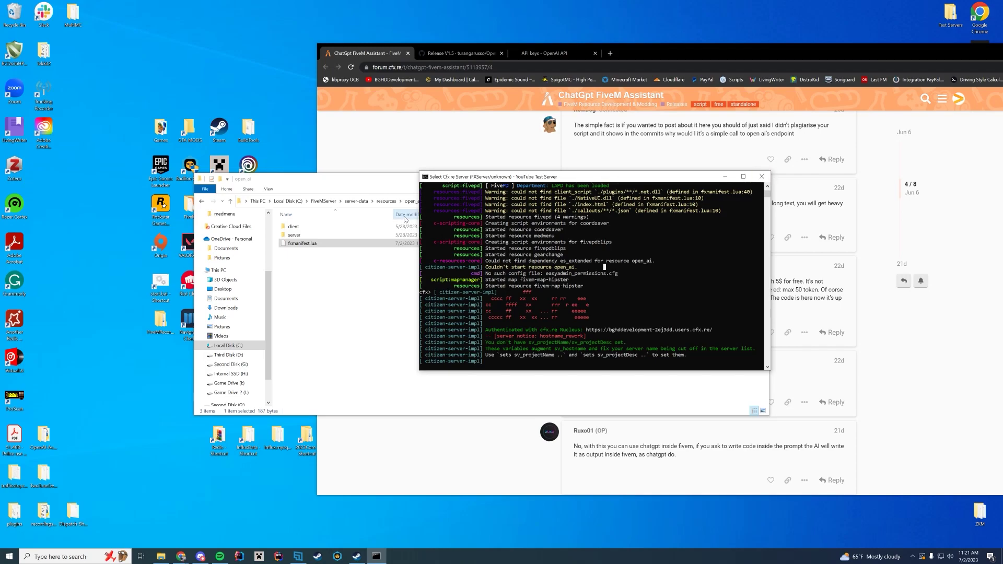
pyautogui.click(764, 177)
pyautogui.click(365, 200)
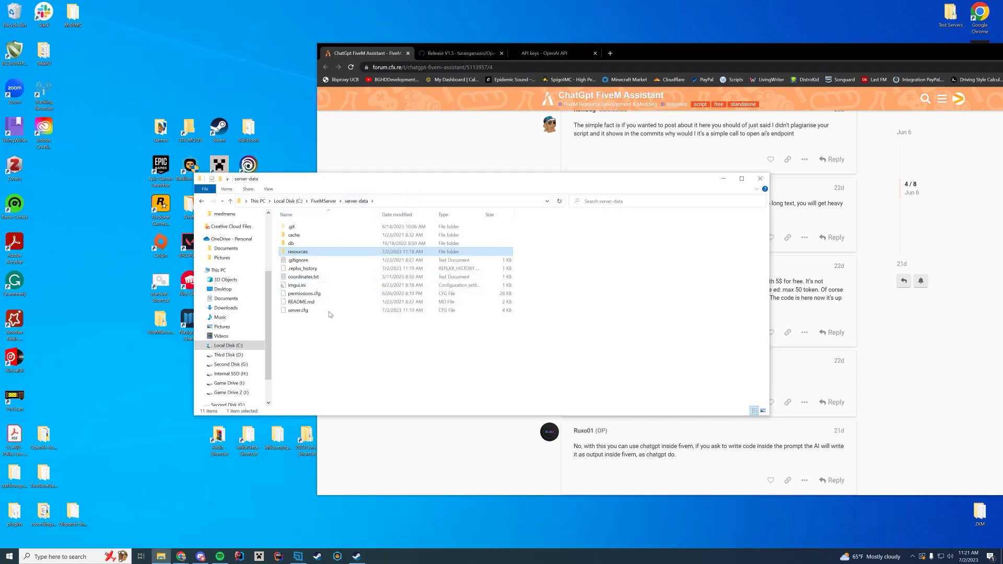
pyautogui.click(324, 201)
pyautogui.click(296, 244)
pyautogui.doubleClick(296, 244)
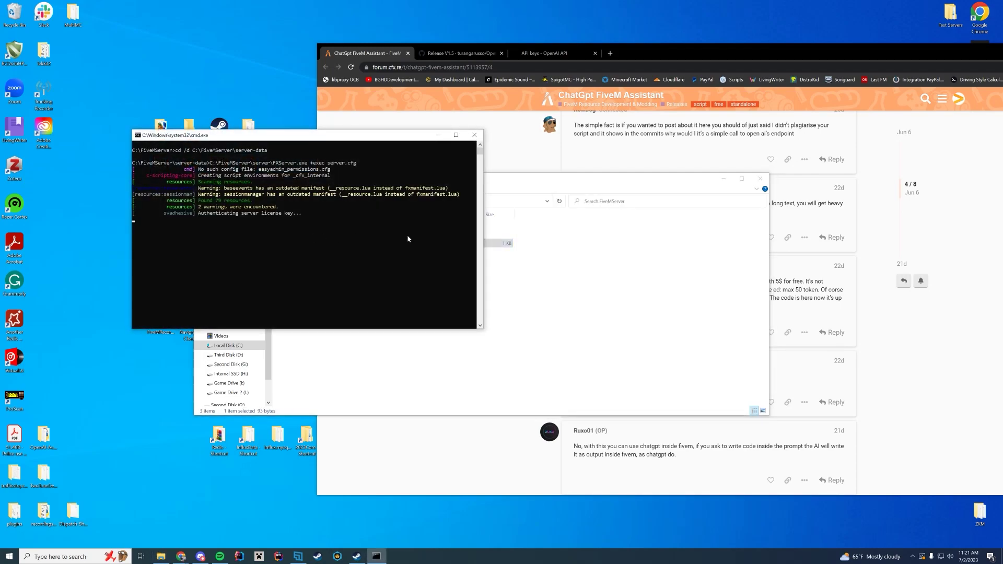
# Step: Open the cache folder inside server-data, then bring the running server console to the front and reposition its window
pyautogui.click(496, 239)
pyautogui.doubleClick(355, 236)
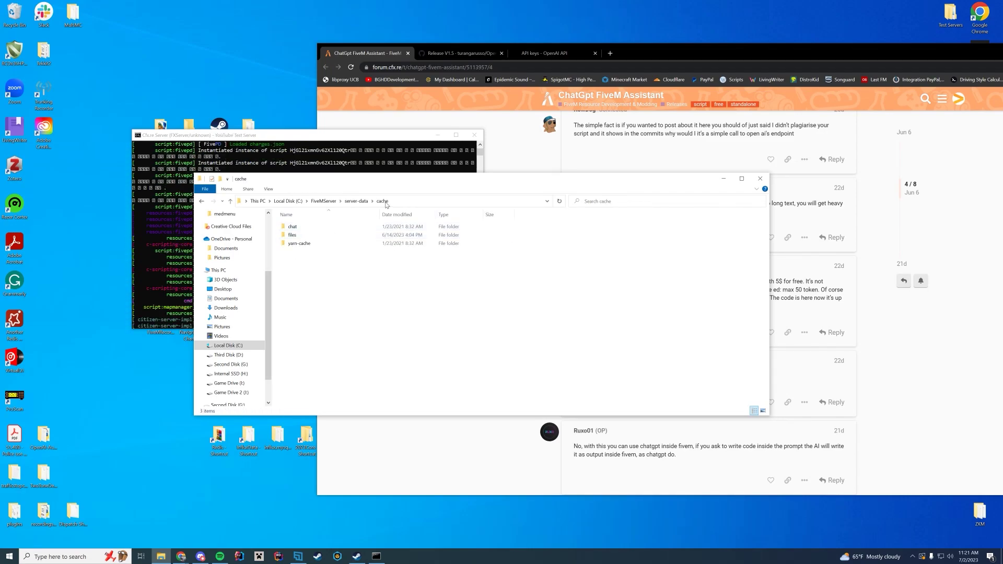
pyautogui.click(326, 152)
pyautogui.moveTo(313, 134); pyautogui.dragTo(573, 157)
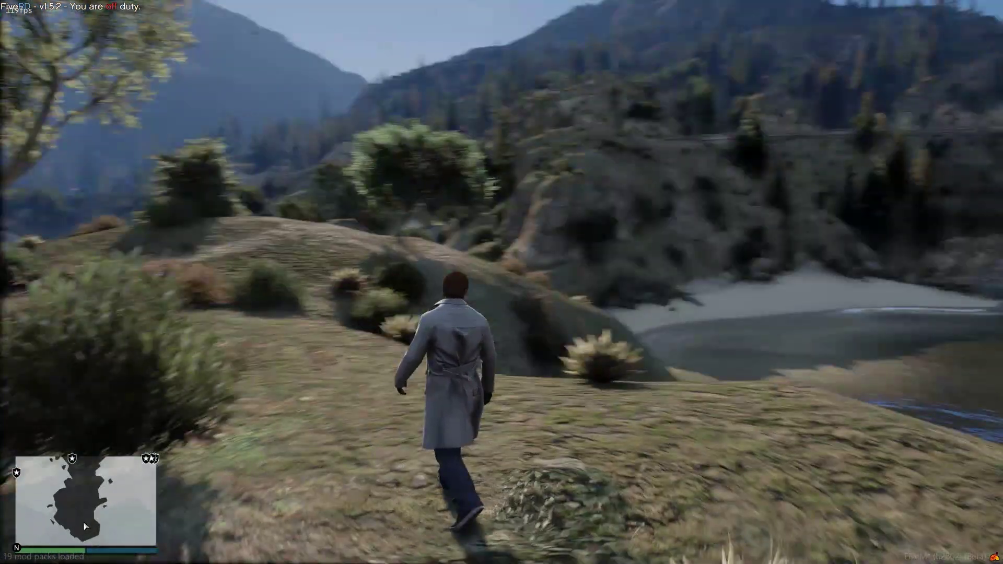
# Step: Switch to the FiveM game and send the chat command "/chatgpt Is BGHDDevelopmment a youtube channel?"
pyautogui.write('t/chatgpt')
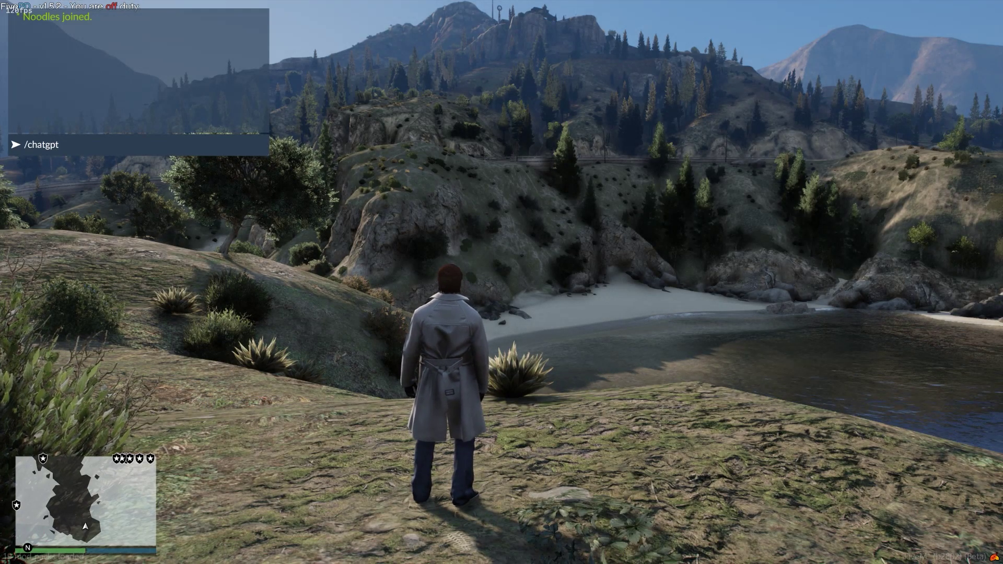
pyautogui.write('Is BGHDDev')
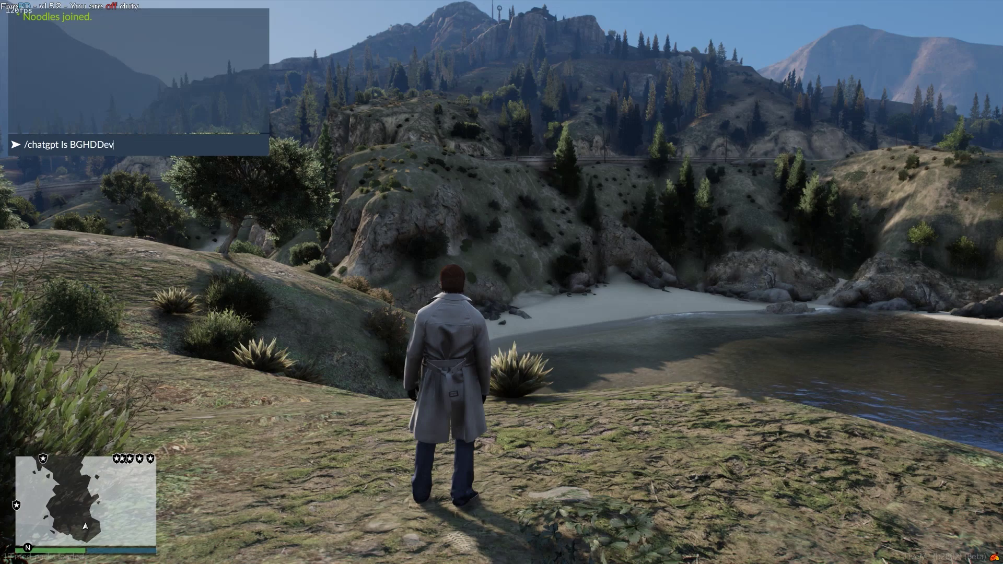
pyautogui.write('elopmment a youtube channel?')
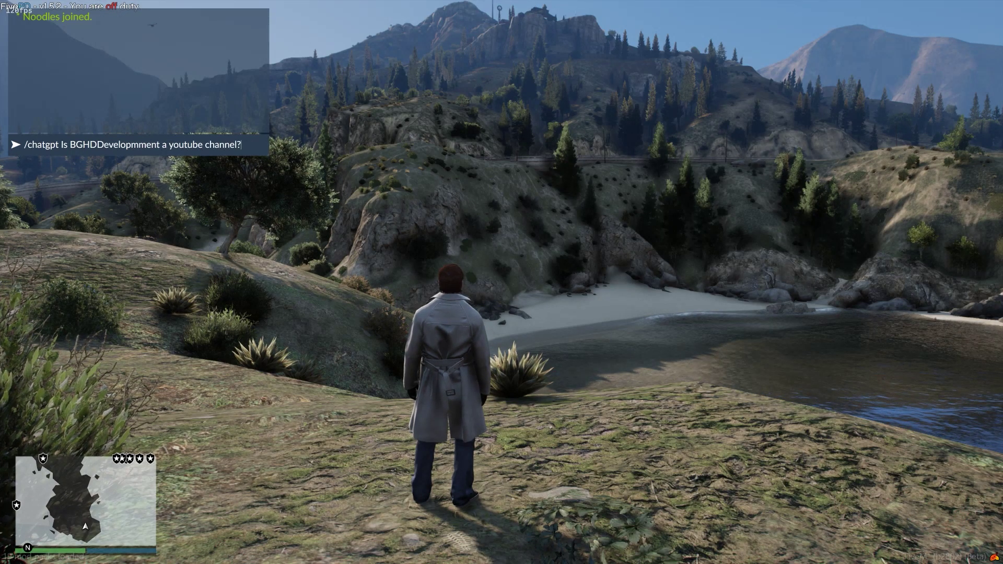
pyautogui.press('Return')
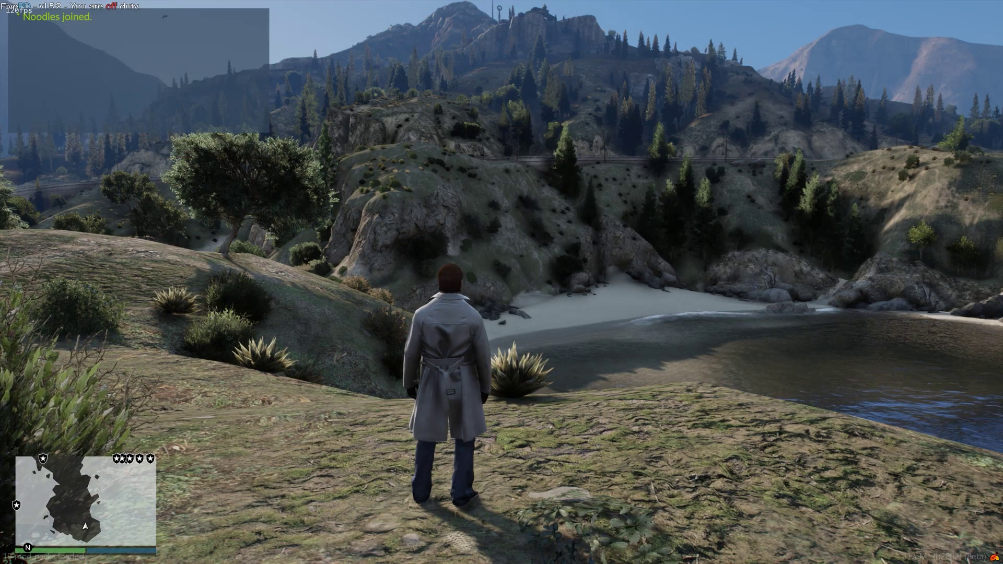
pyautogui.press('w')
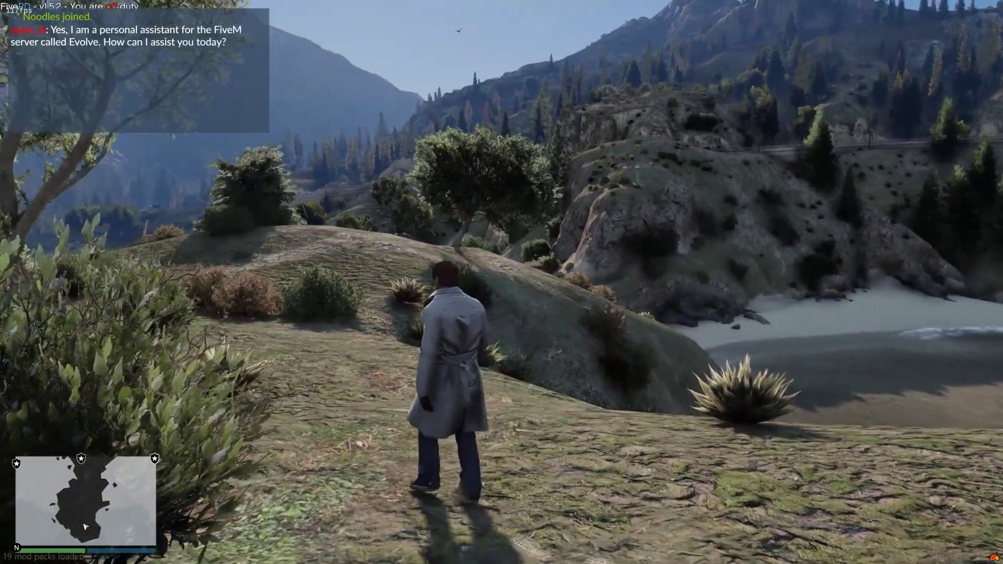
pyautogui.press('w')
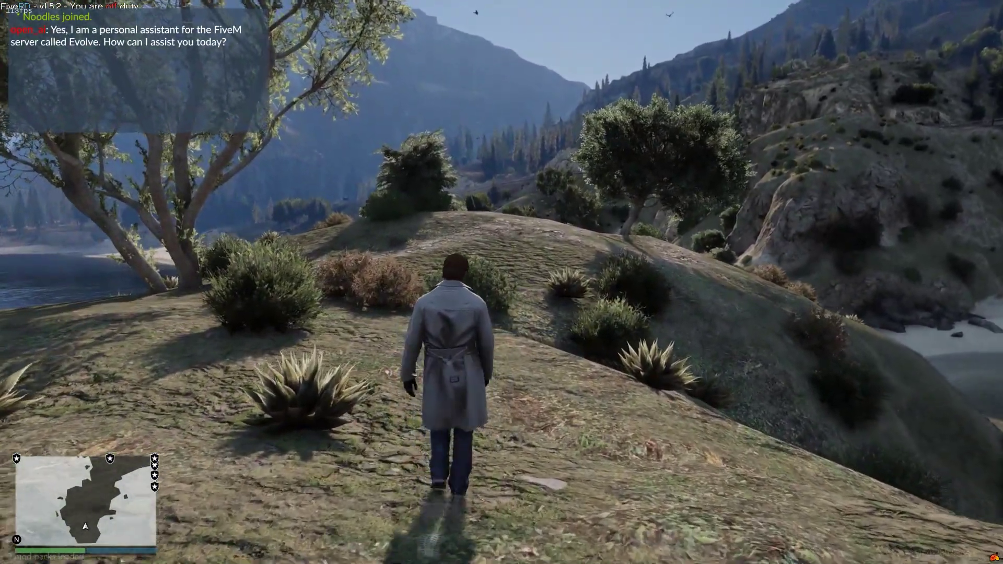
pyautogui.write('w')
# Step: Send a second /chatgpt command in the game chat, with a "Can I have" question about food
pyautogui.write('/')
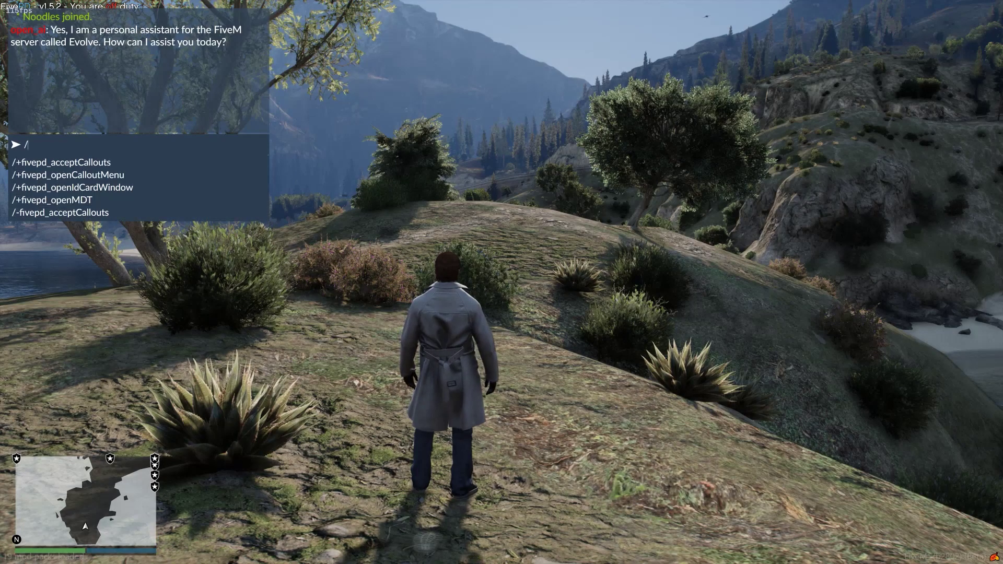
pyautogui.write('chatgpt')
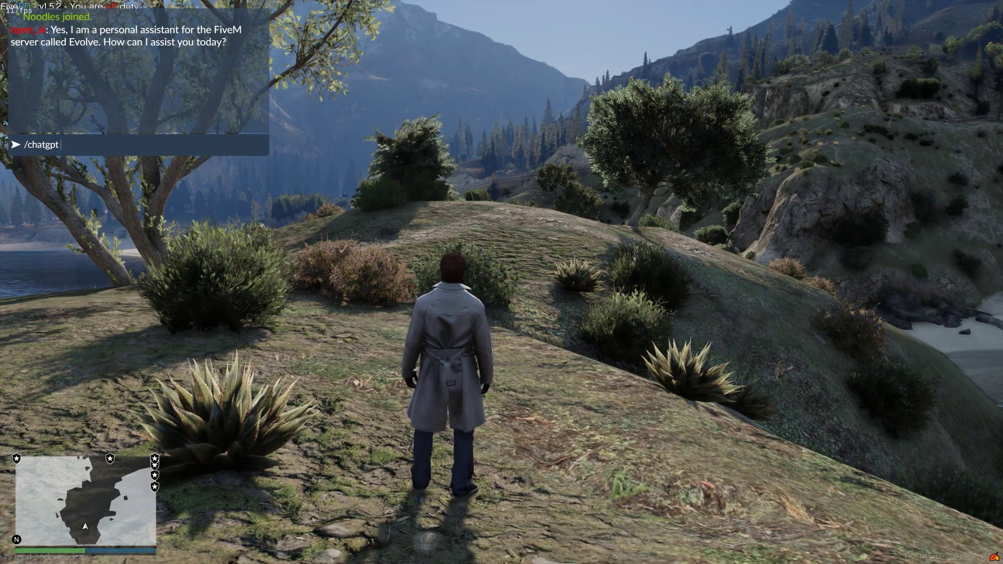
pyautogui.press('BackSpace')
pyautogui.write('tp')
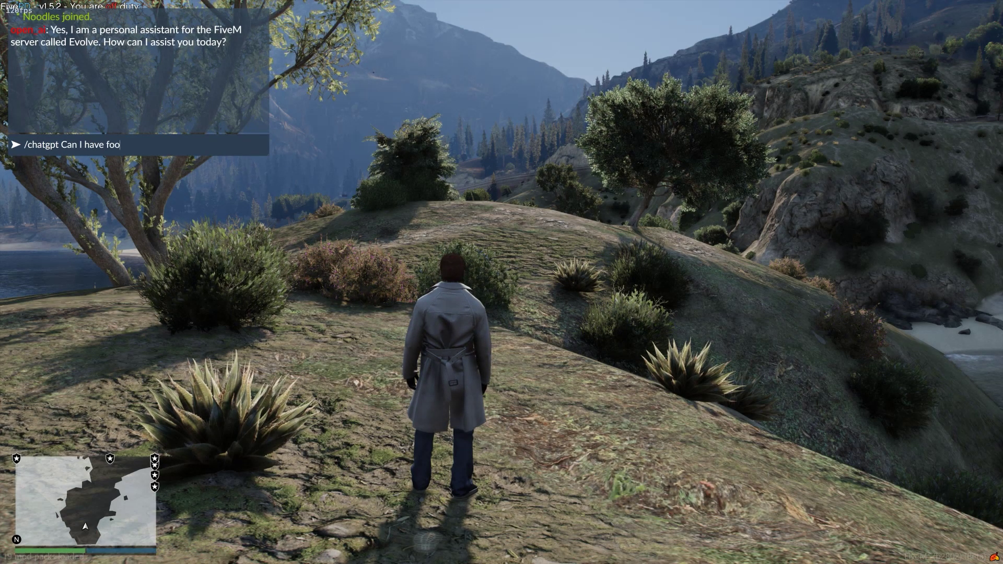
pyautogui.press('Return')
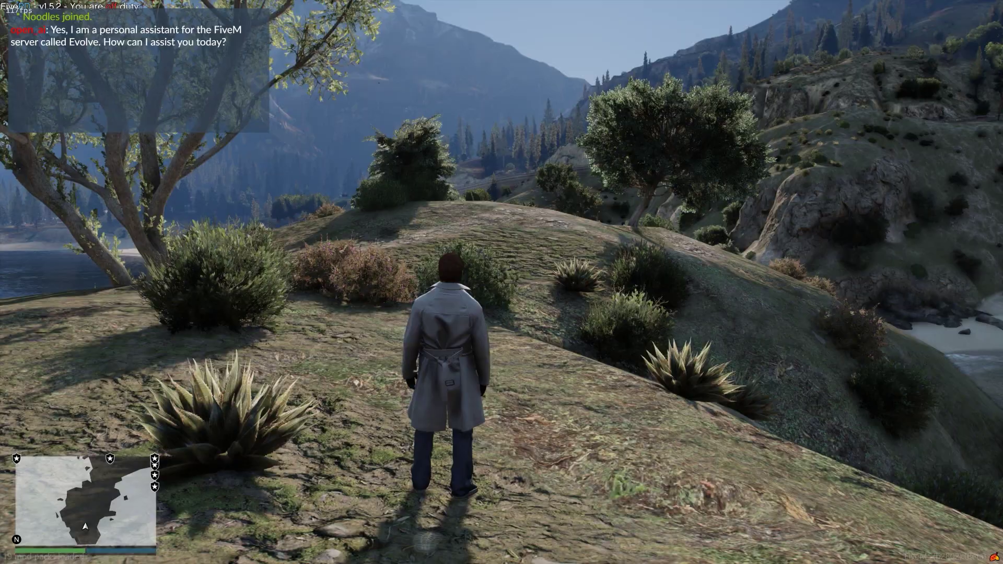
pyautogui.press('w')
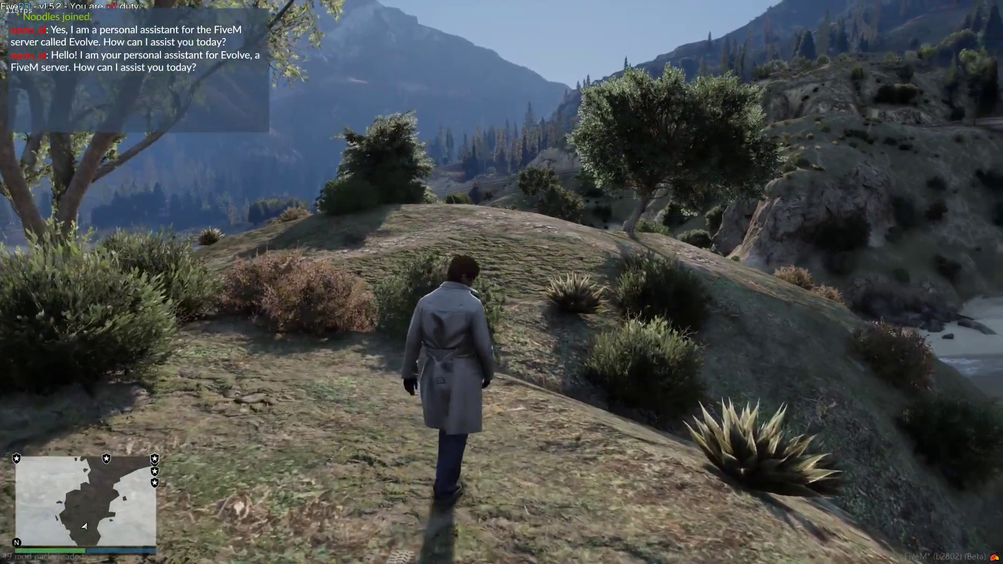
pyautogui.press('w')
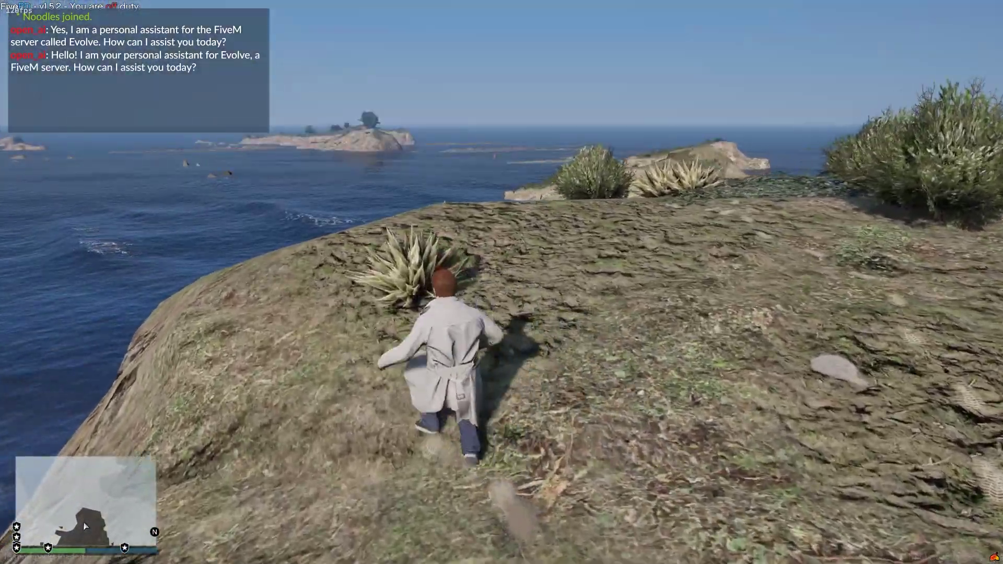
pyautogui.press('w')
# Step: Check the open_ai output in the server console, then open server.lua from the open_ai resource's server folder in Notepad++
pyautogui.hotkey('alt', 'Tab')
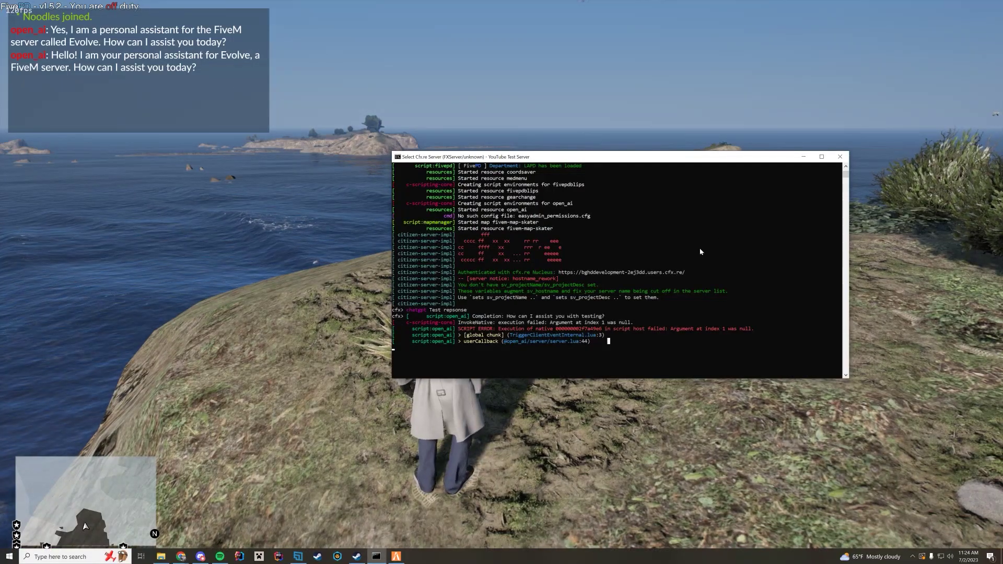
pyautogui.press('Escape')
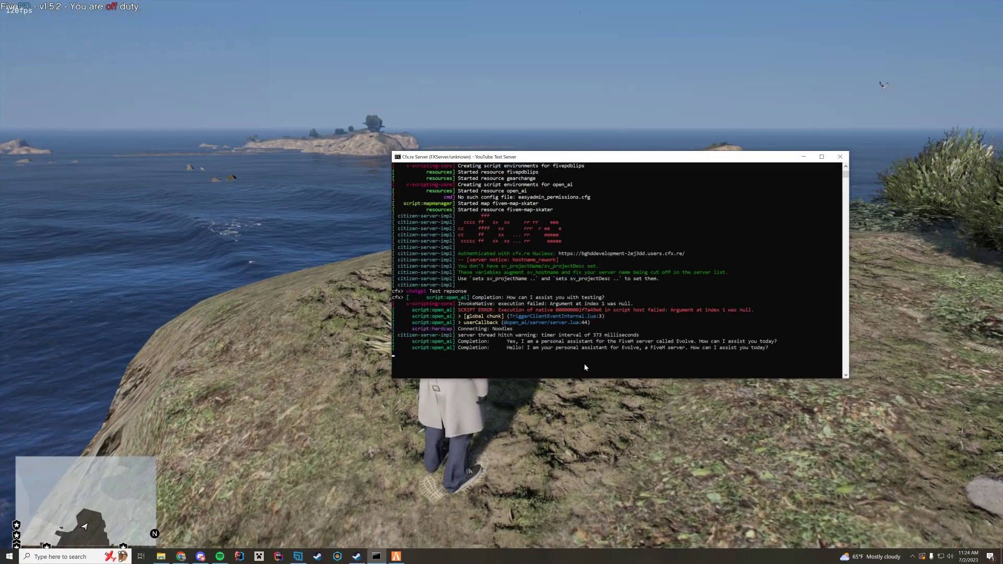
pyautogui.click(161, 557)
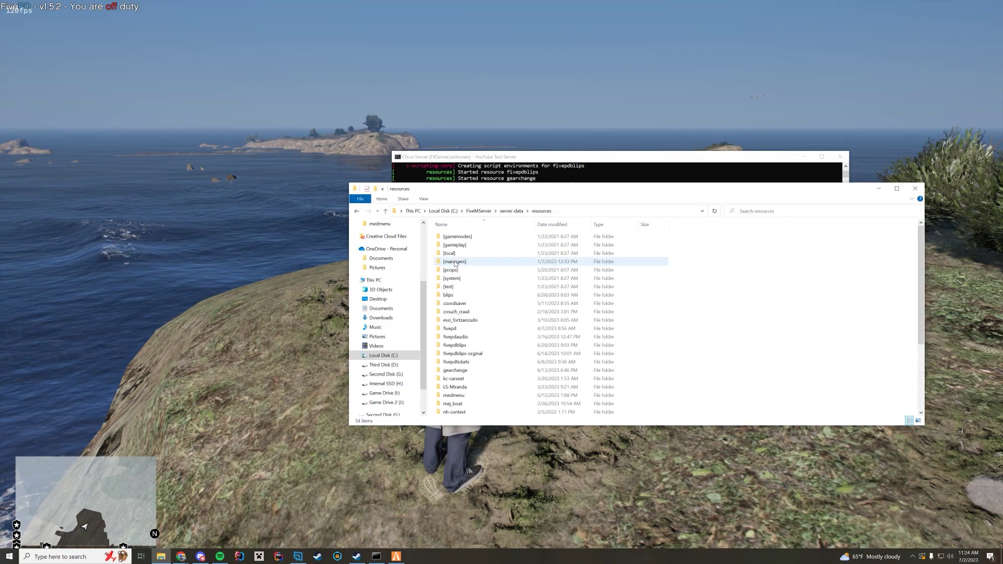
pyautogui.doubleClick(464, 341)
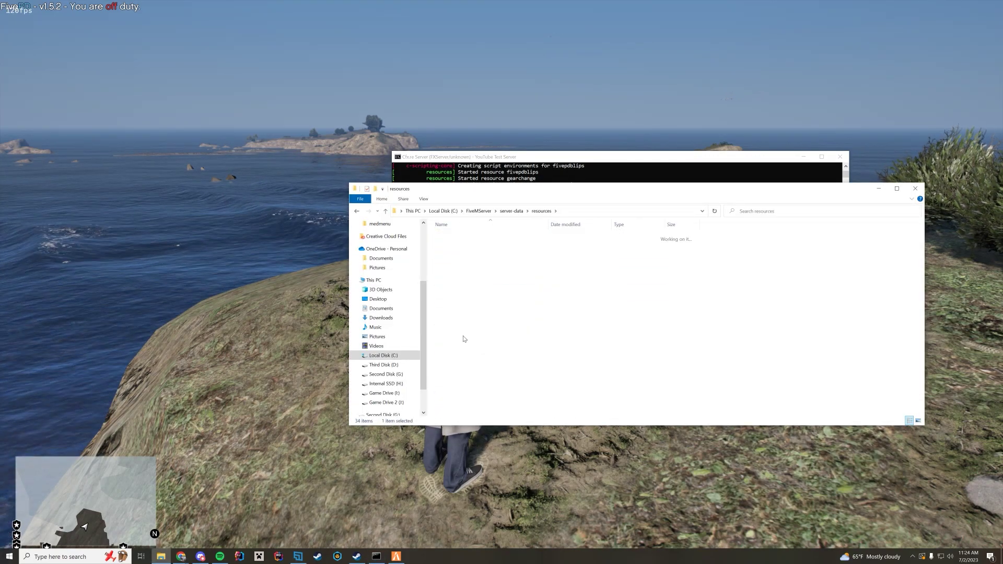
pyautogui.rightClick(457, 254)
pyautogui.doubleClick(454, 246)
pyautogui.rightClick(452, 239)
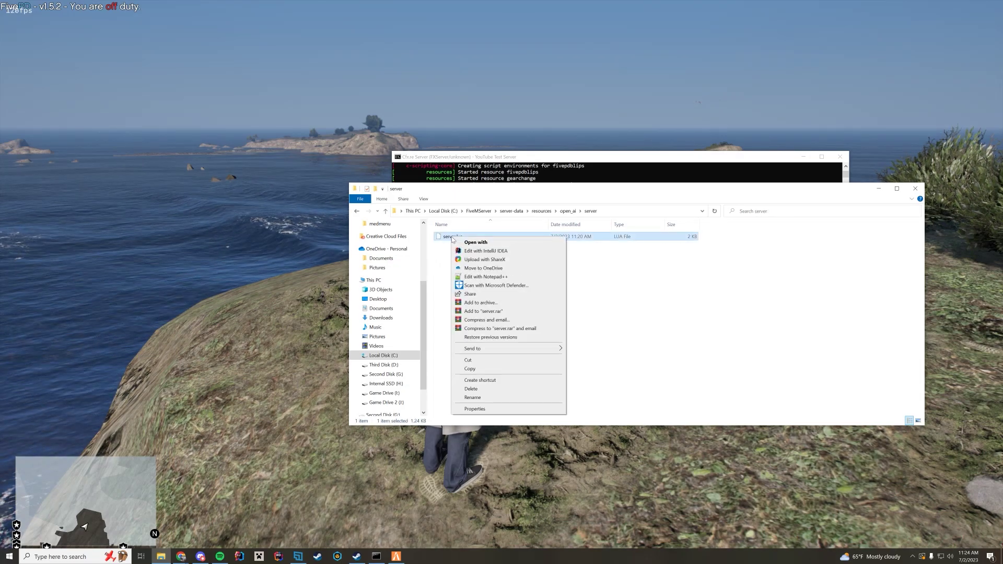
pyautogui.click(485, 277)
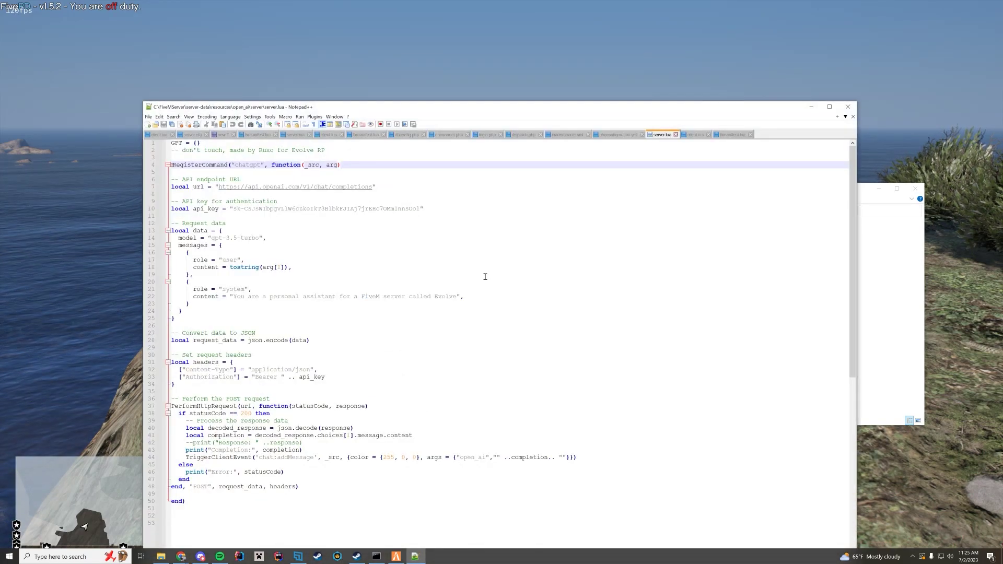
# Step: Examine the system role's content text and the request code below it in server.lua
pyautogui.click(485, 276)
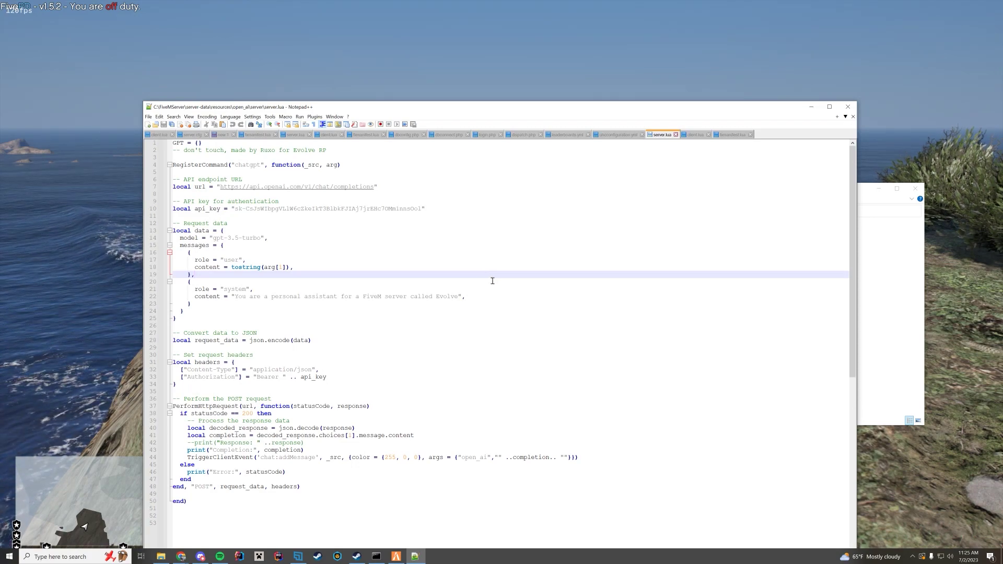
pyautogui.click(521, 298)
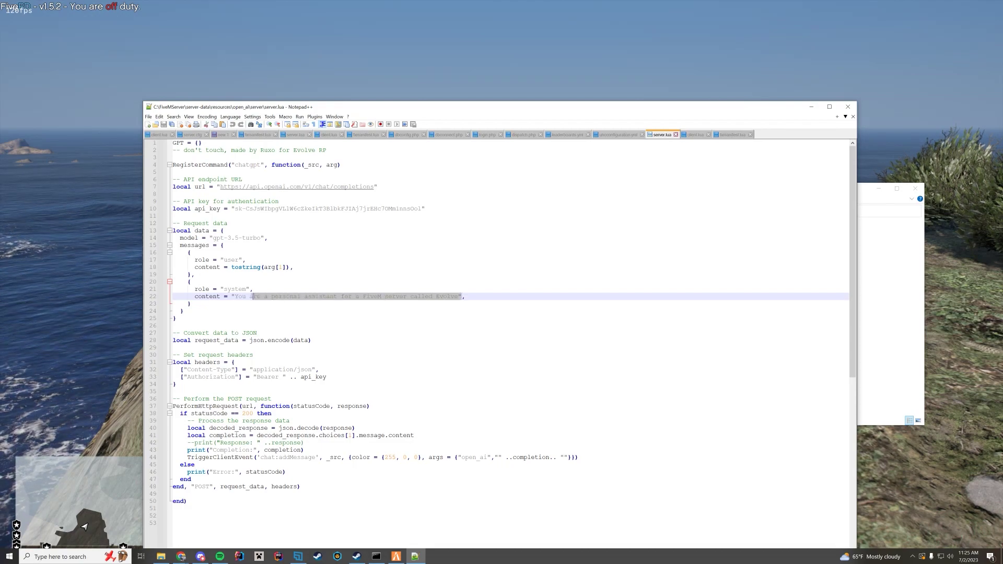
pyautogui.click(516, 302)
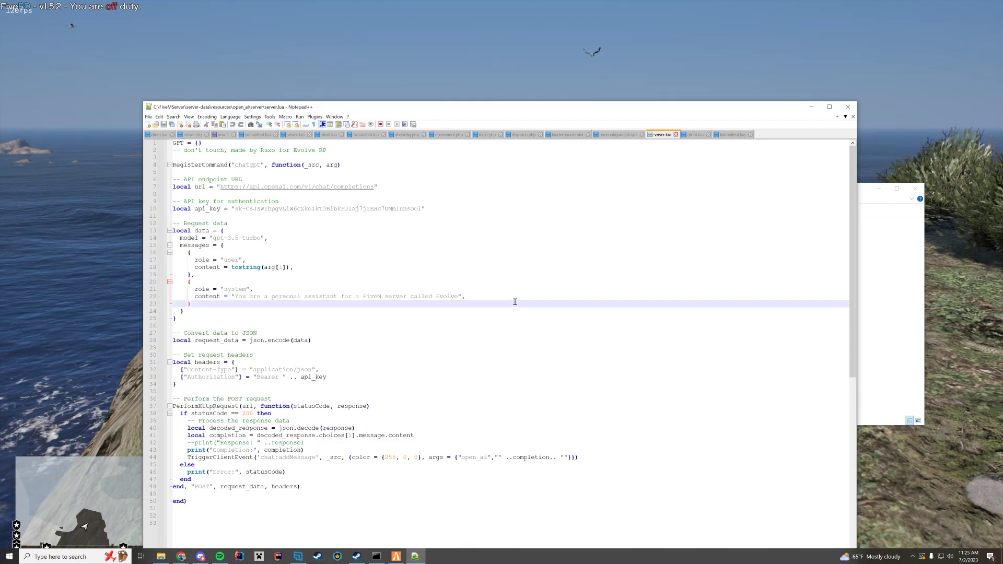
pyautogui.scroll(-4, 514, 301)
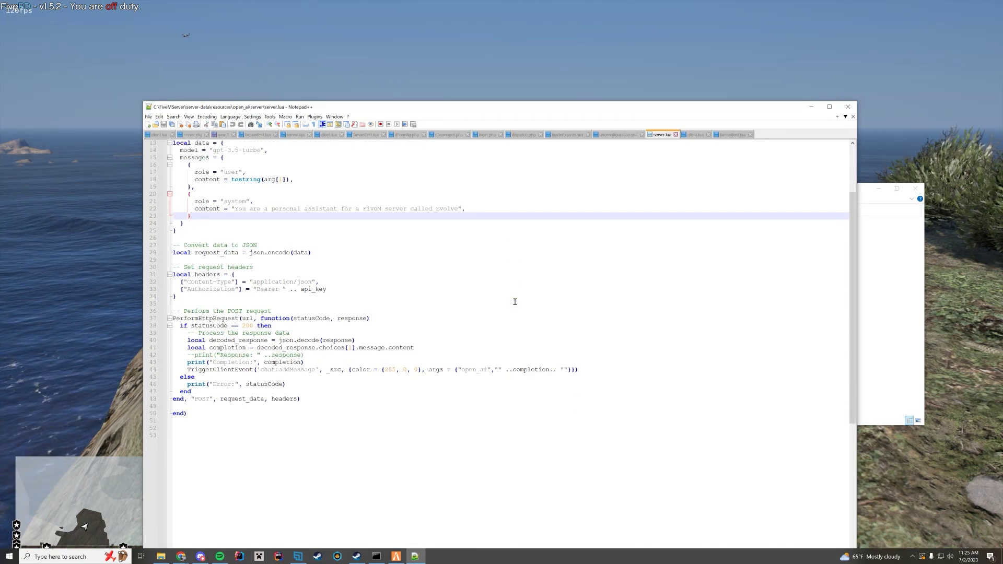
# Step: Return to the FiveM game and send the chat command "/chatgpt How do I get a car?"
pyautogui.click(73, 201)
pyautogui.write('t/')
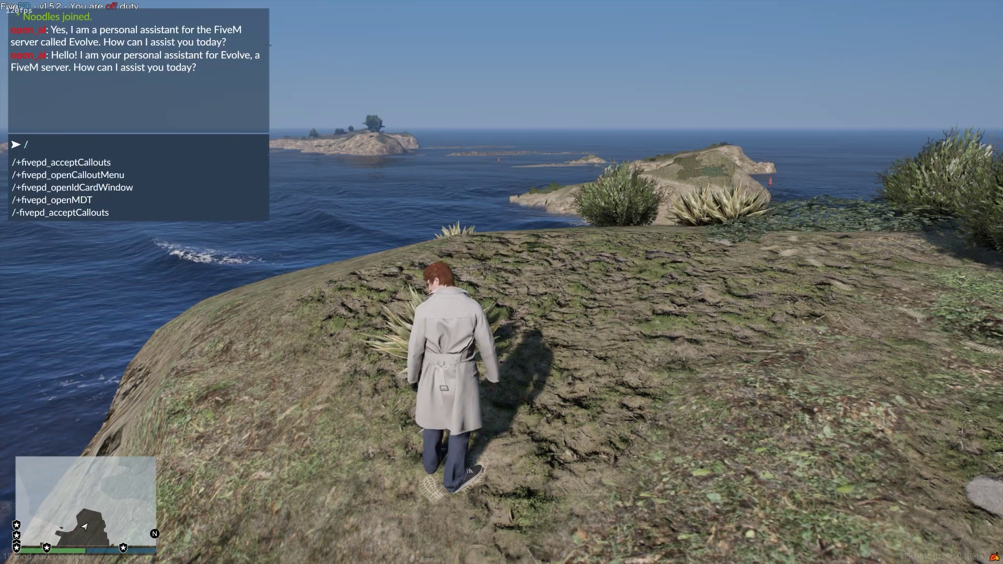
pyautogui.write('chatgpt ')
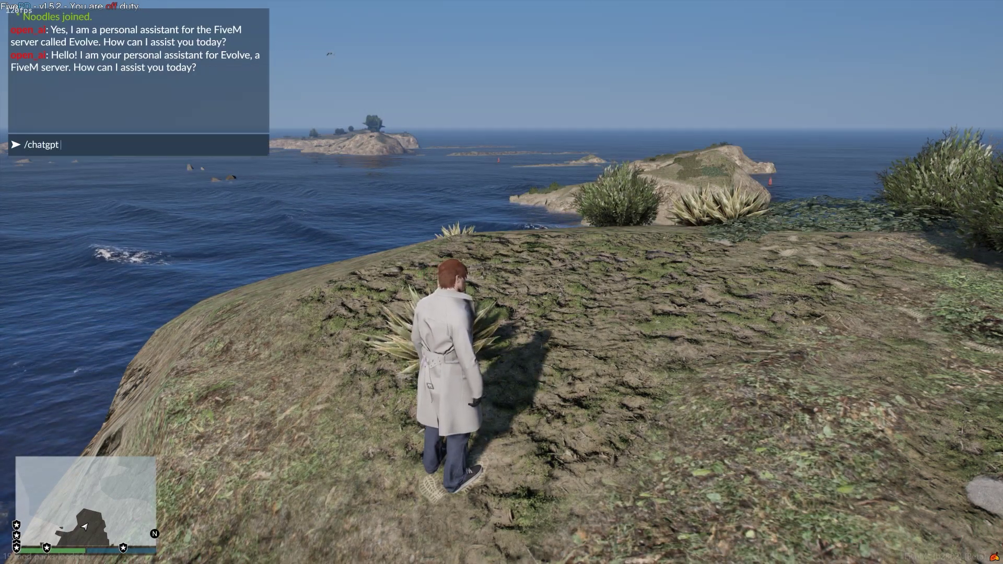
pyautogui.write('How do ')
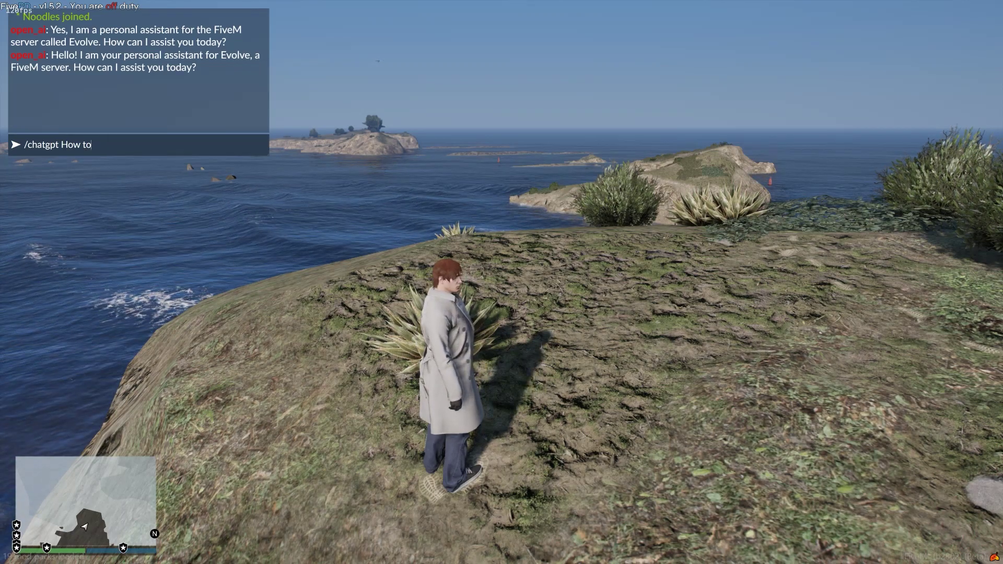
pyautogui.write('I get a car?')
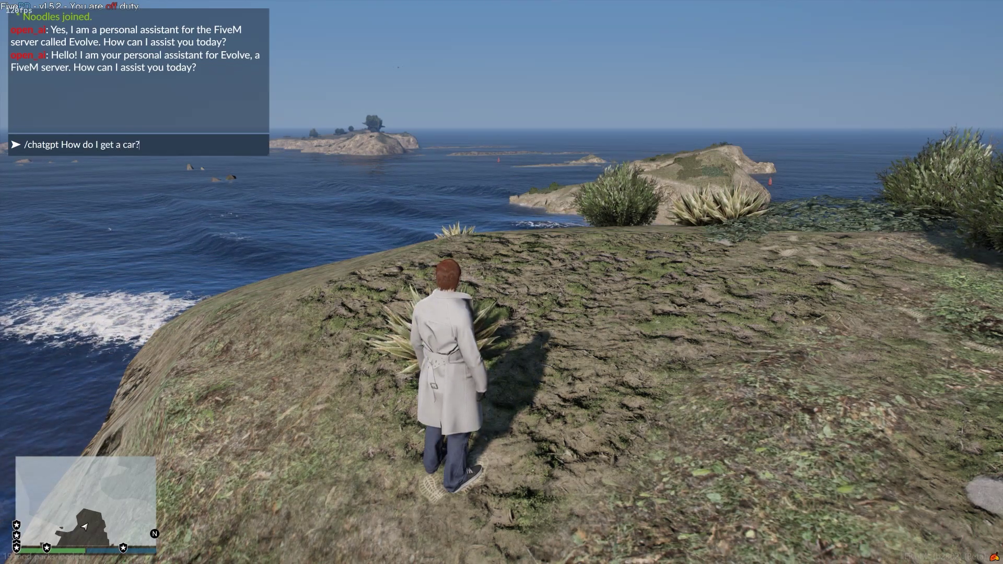
pyautogui.press('Return')
pyautogui.press('w')
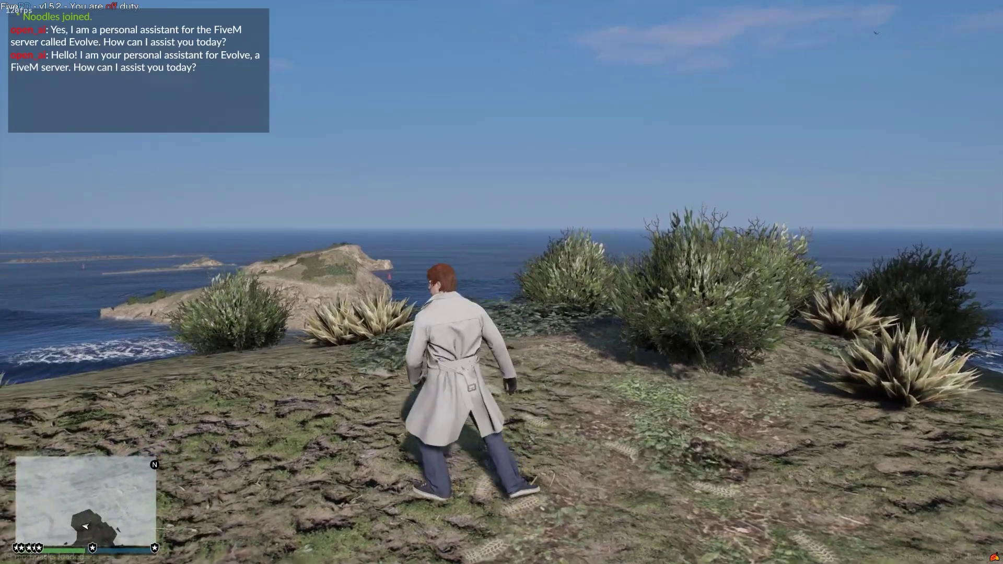
pyautogui.press('w')
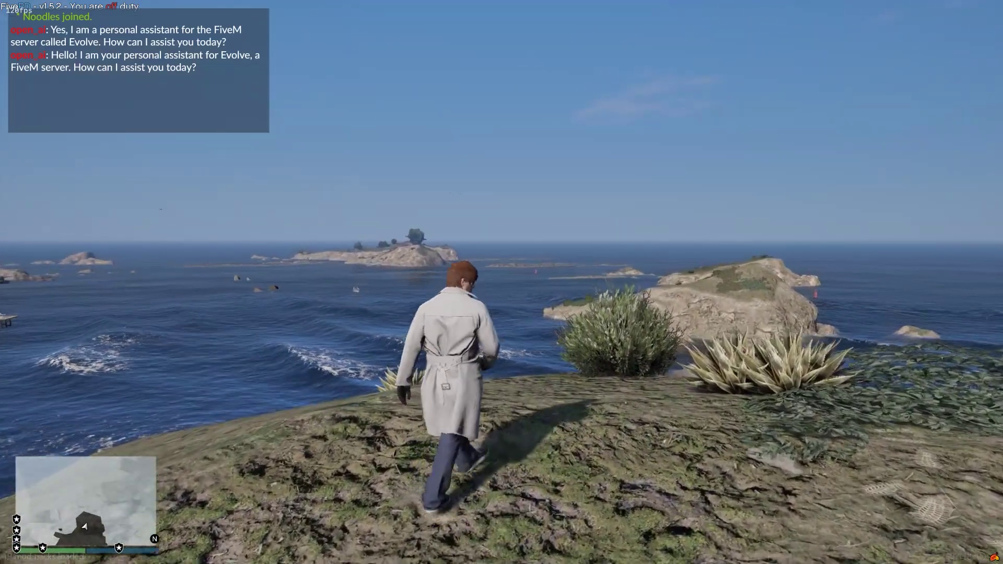
pyautogui.press('a')
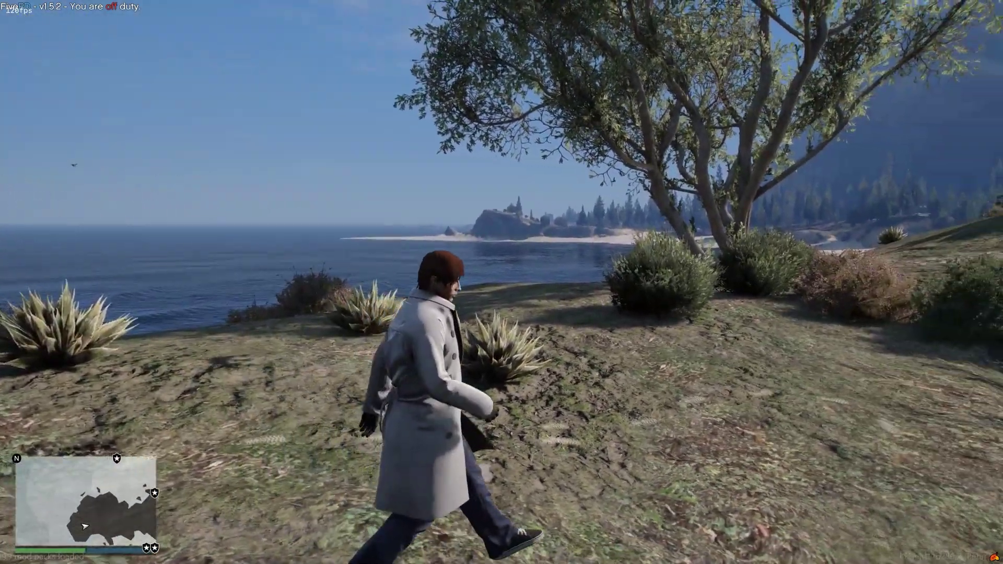
# Step: Repeat the "/chatgpt How do I get a car?" command in the game chat
pyautogui.press('t')
pyautogui.write('/chatgpt How do I get a car?')
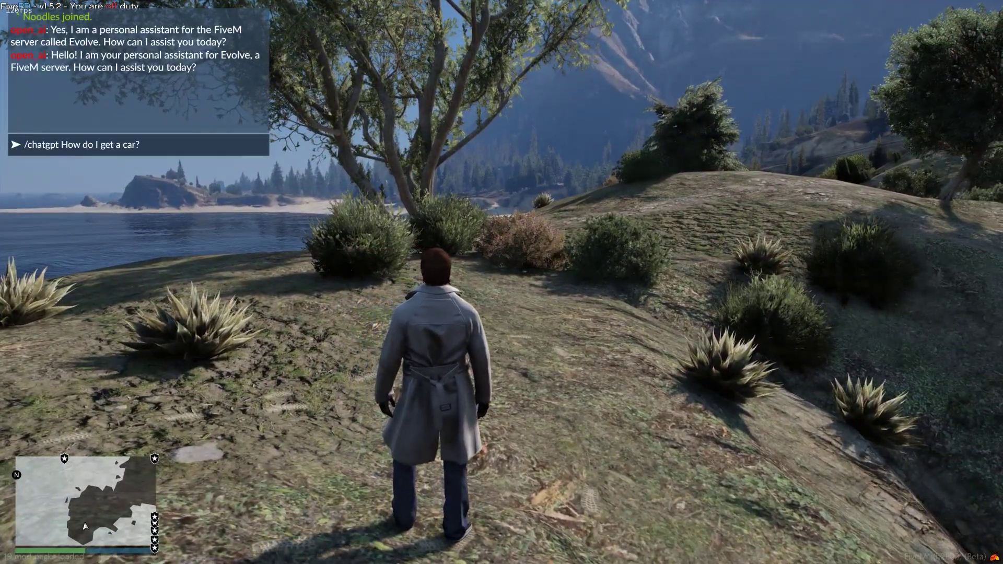
pyautogui.press('Return')
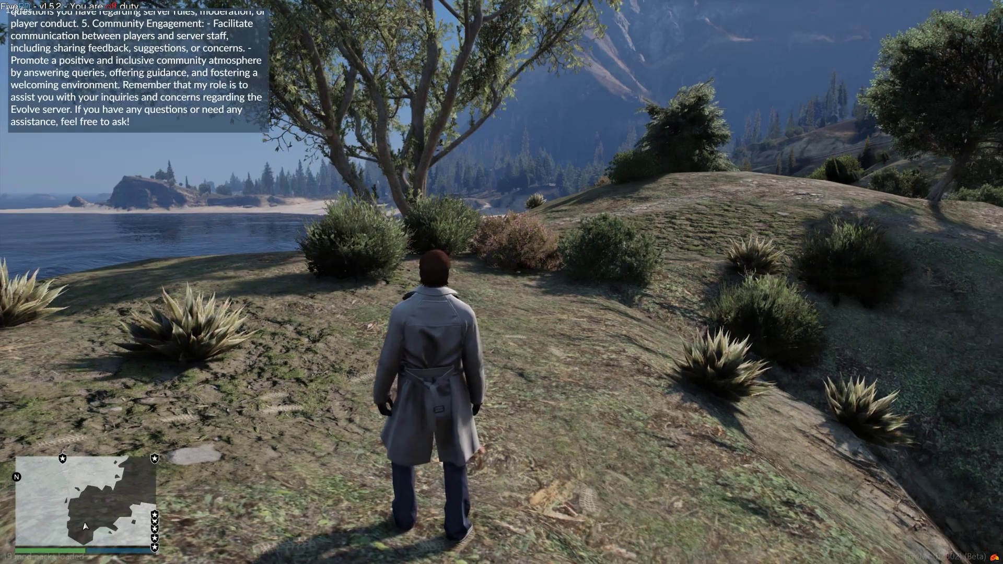
pyautogui.press('t')
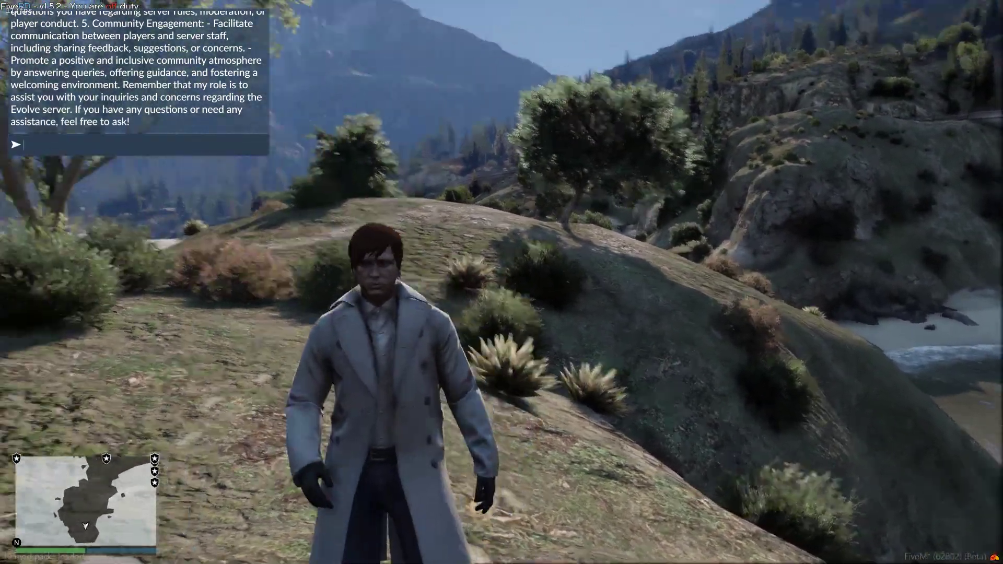
pyautogui.press('Tab')
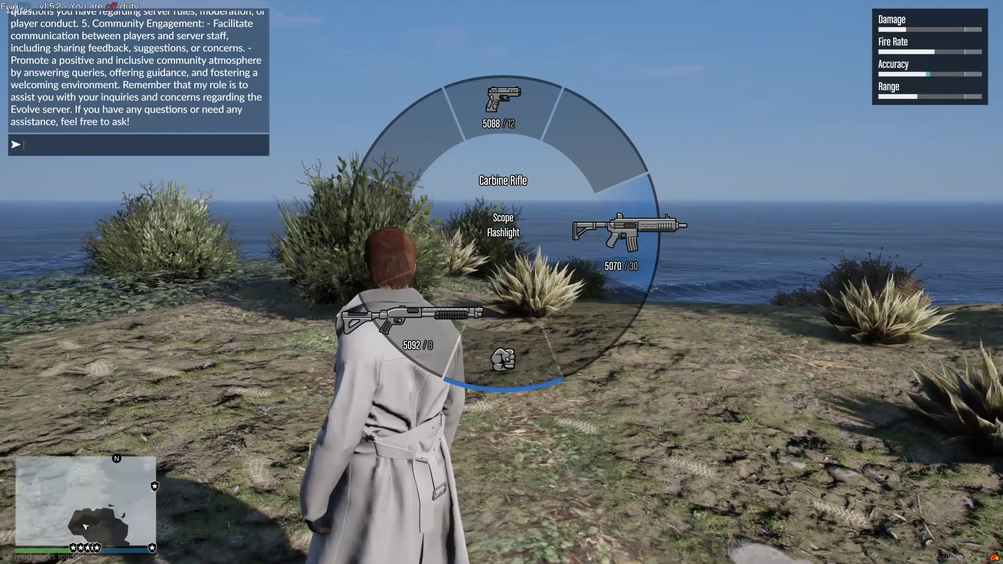
# Step: Close the game chat and switch to Notepad++ to check the server name in the system role's content in server.lua
pyautogui.press('Escape')
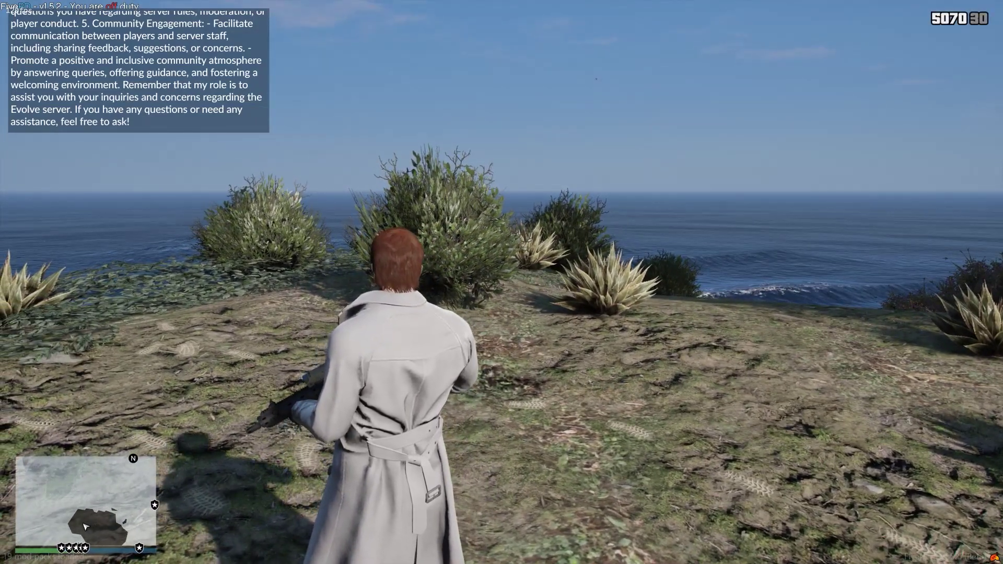
pyautogui.hotkey('alt', 'Tab')
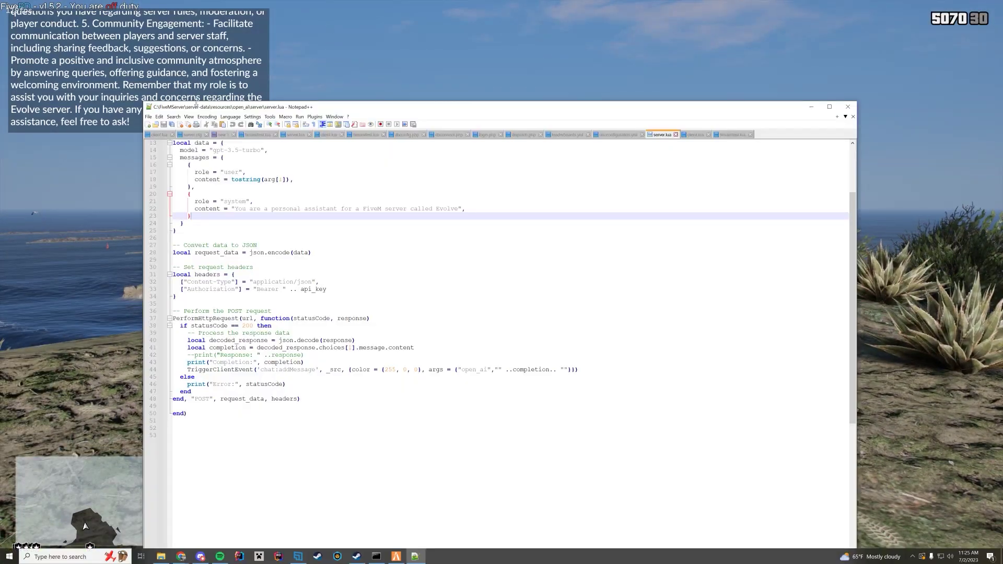
pyautogui.doubleClick(457, 208)
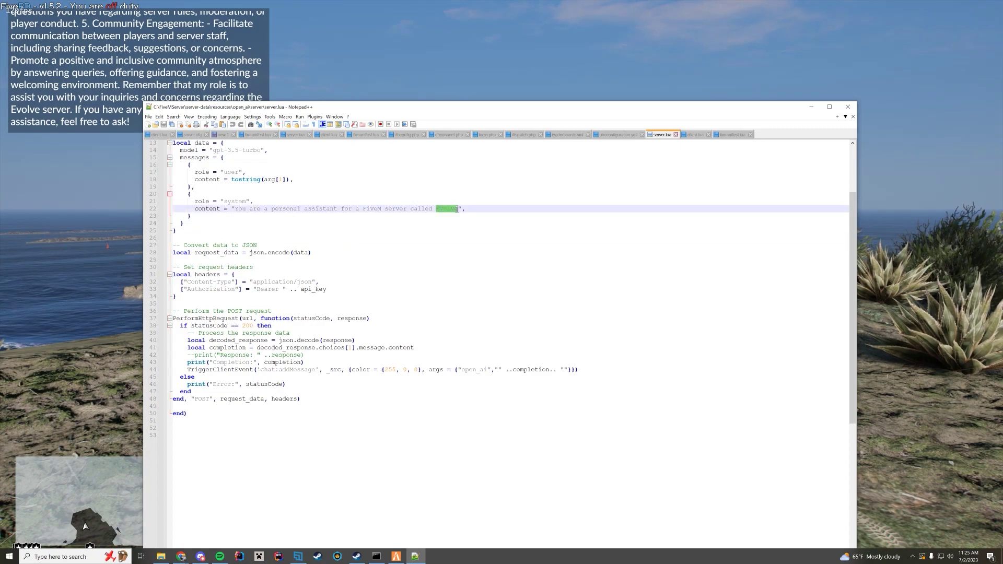
pyautogui.click(535, 208)
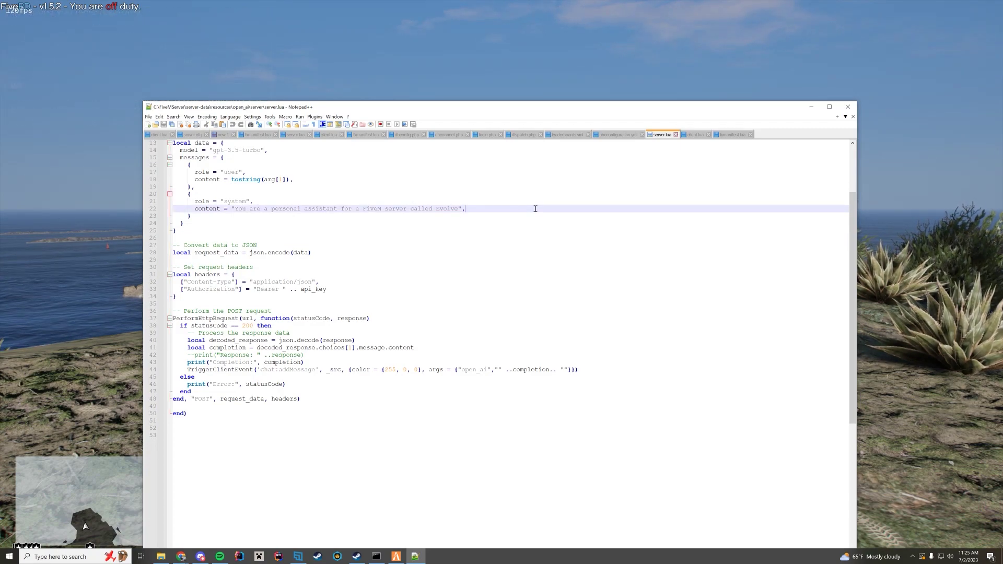
# Step: Switch to Chrome, reload the OpenAI API usage page to check this month's usage, and bring up the GitHub V1.5 release page
pyautogui.hotkey('alt', 'Tab')
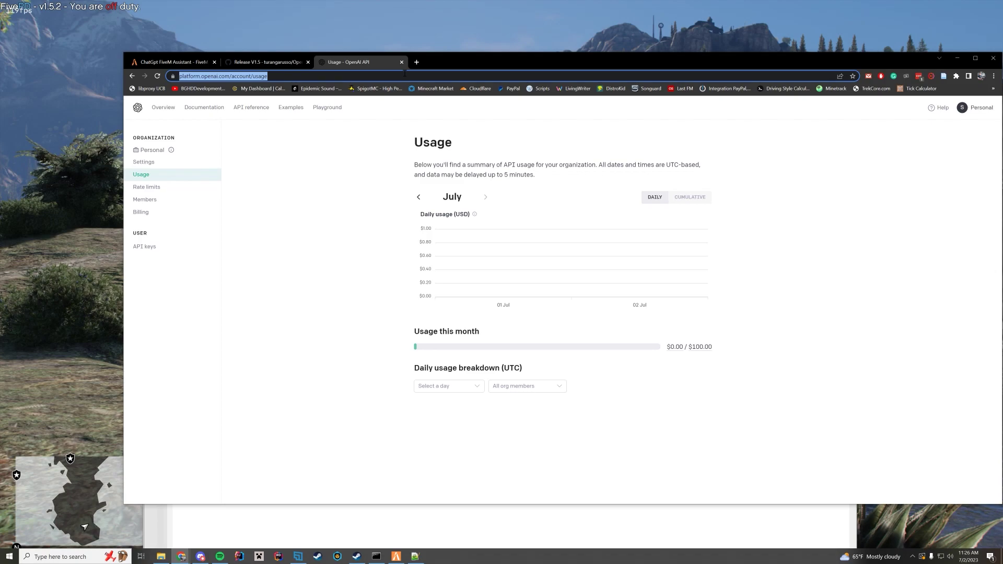
pyautogui.press('F5')
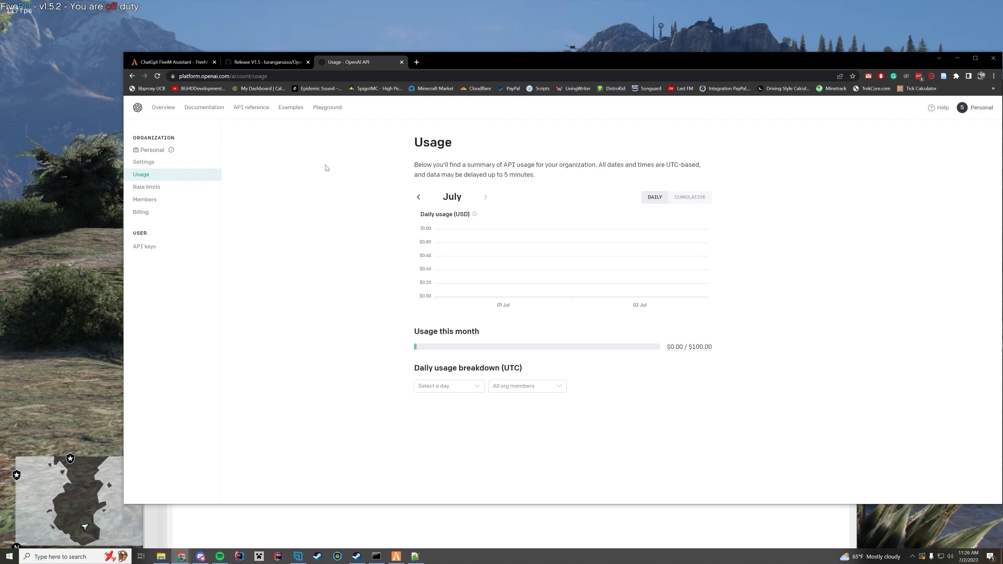
pyautogui.click(269, 62)
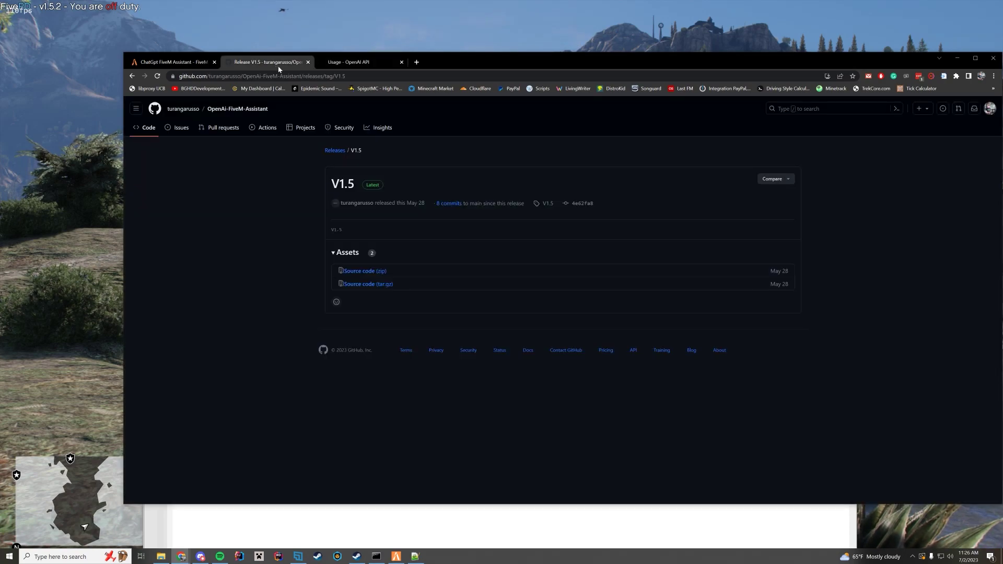
# Step: Look through the replies and the method table in the ChatGpt FiveM Assistant forum thread
pyautogui.click(176, 63)
pyautogui.scroll(5, 275, 241)
pyautogui.scroll(-4, 275, 240)
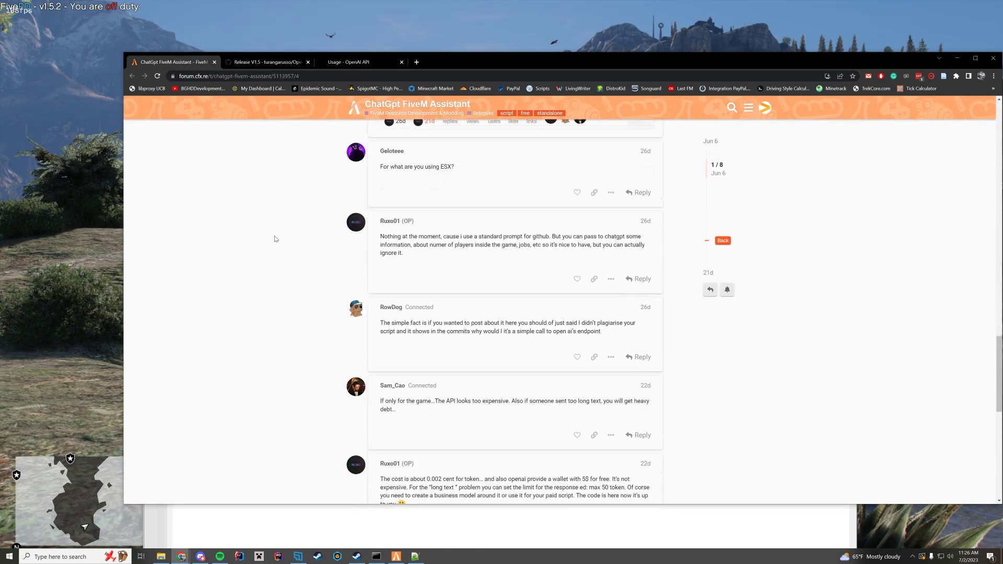
pyautogui.scroll(10, 275, 237)
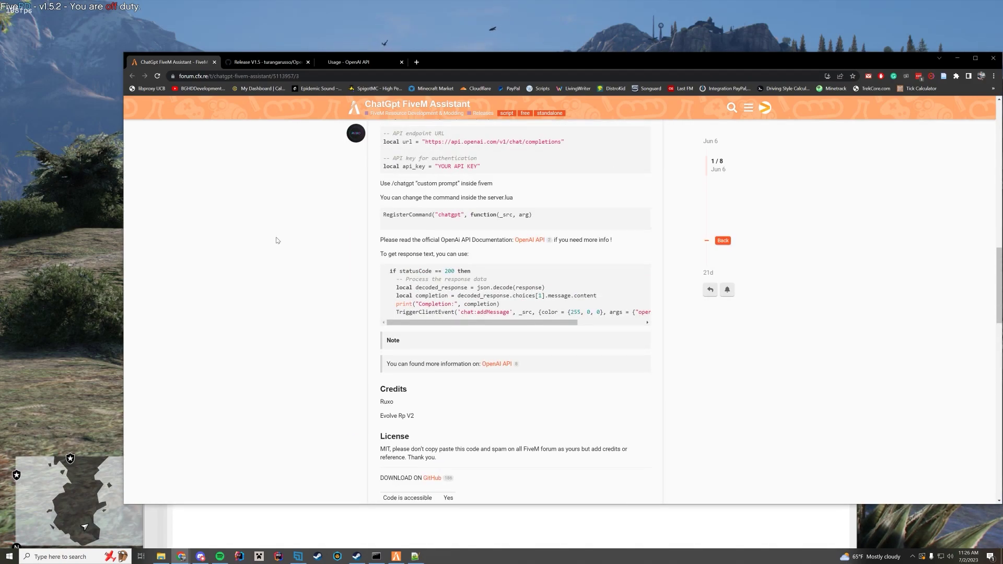
pyautogui.scroll(5, 512, 272)
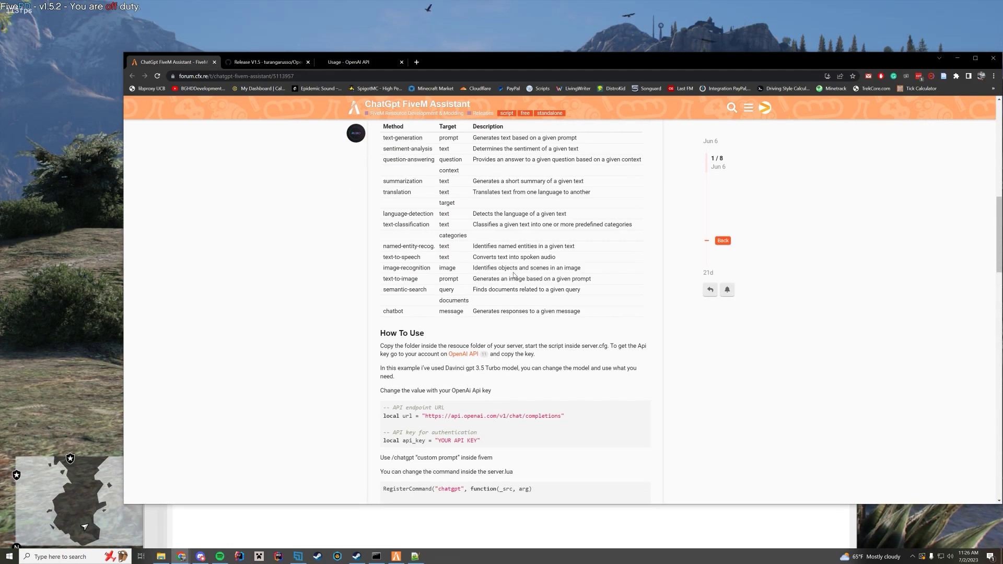
# Step: Examine the forum post's How To Use section, covering the model, the response text code, and the requirements listed below it
pyautogui.scroll(2, 513, 275)
pyautogui.scroll(3, 514, 273)
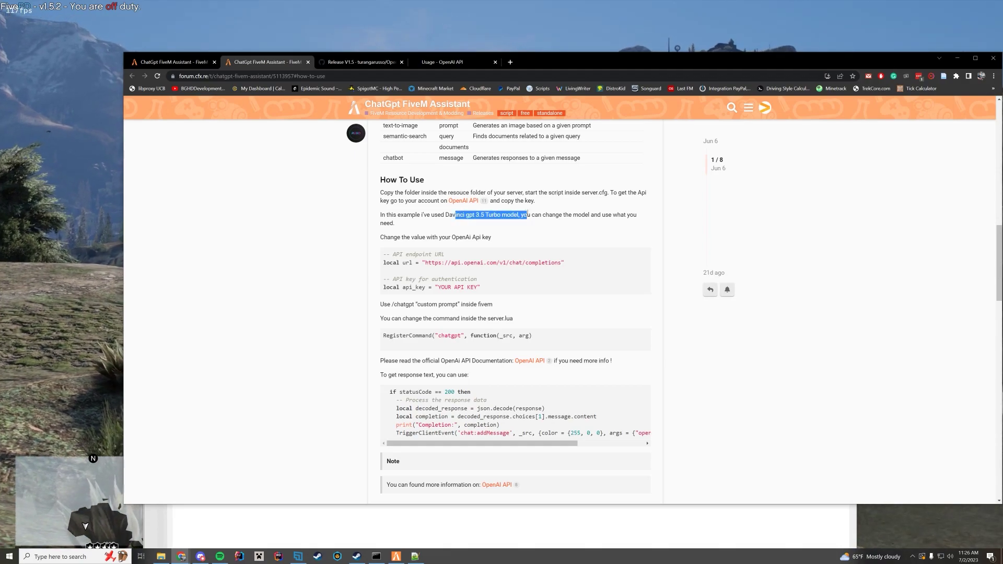
pyautogui.scroll(-2, 516, 246)
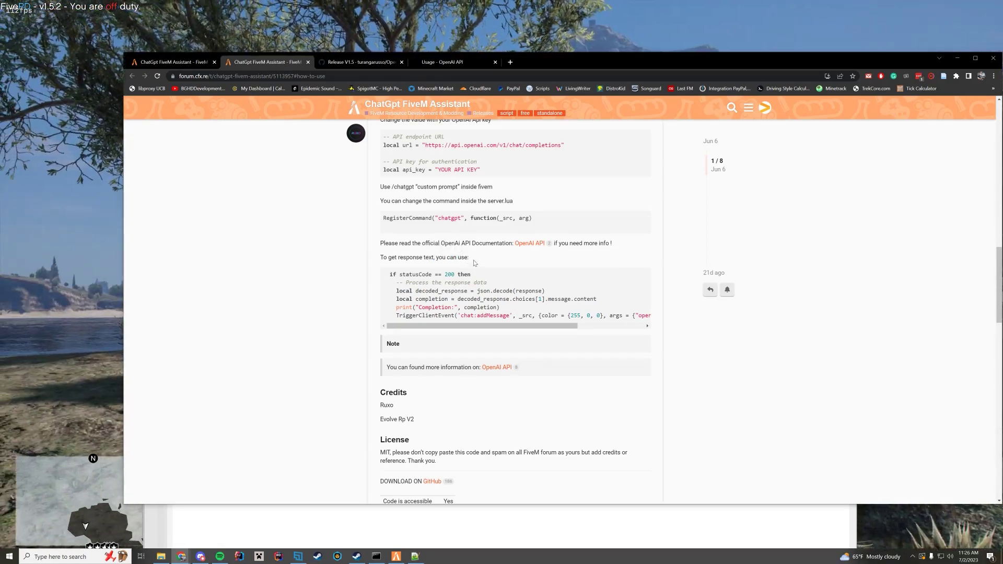
pyautogui.moveTo(460, 326); pyautogui.dragTo(397, 318)
pyautogui.scroll(-2, 362, 310)
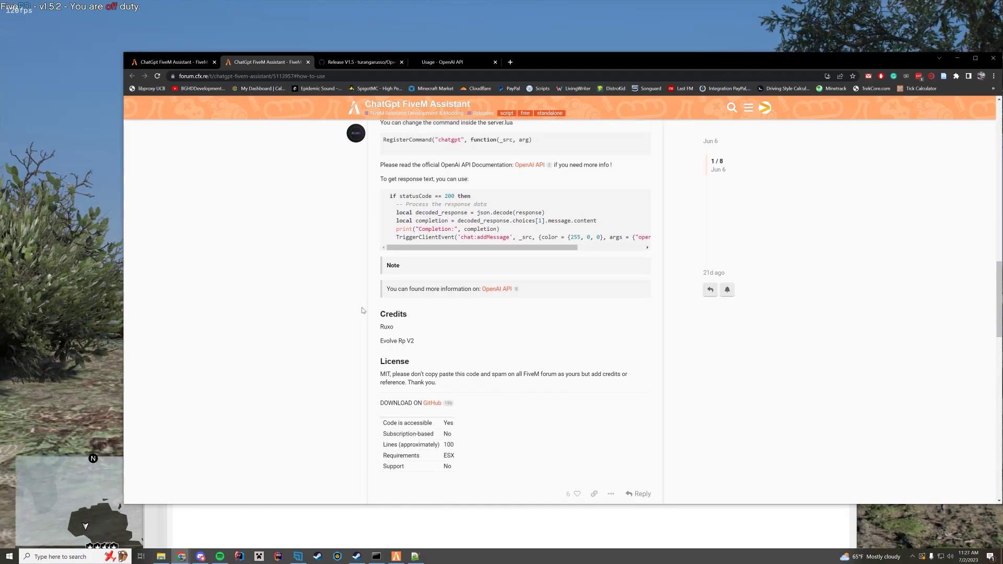